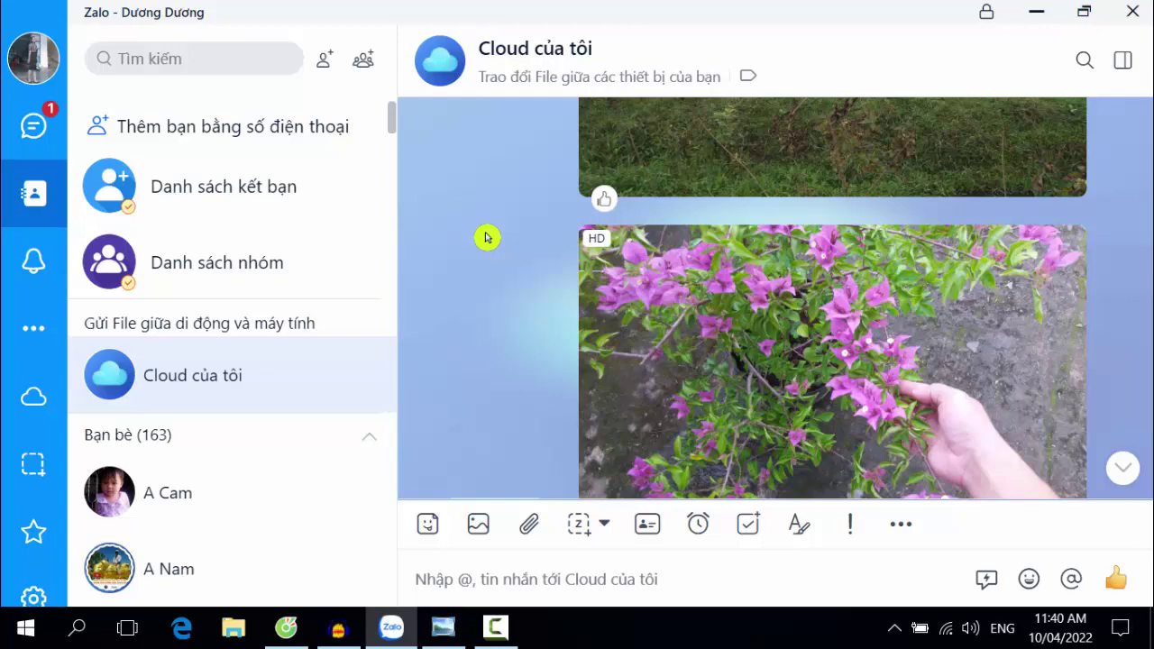
# Start saving the rice field photo from the Cloud của tôi chat to the computer, choosing the Data 2 (E:) drive as destination
pyautogui.scroll(4, 982, 297)
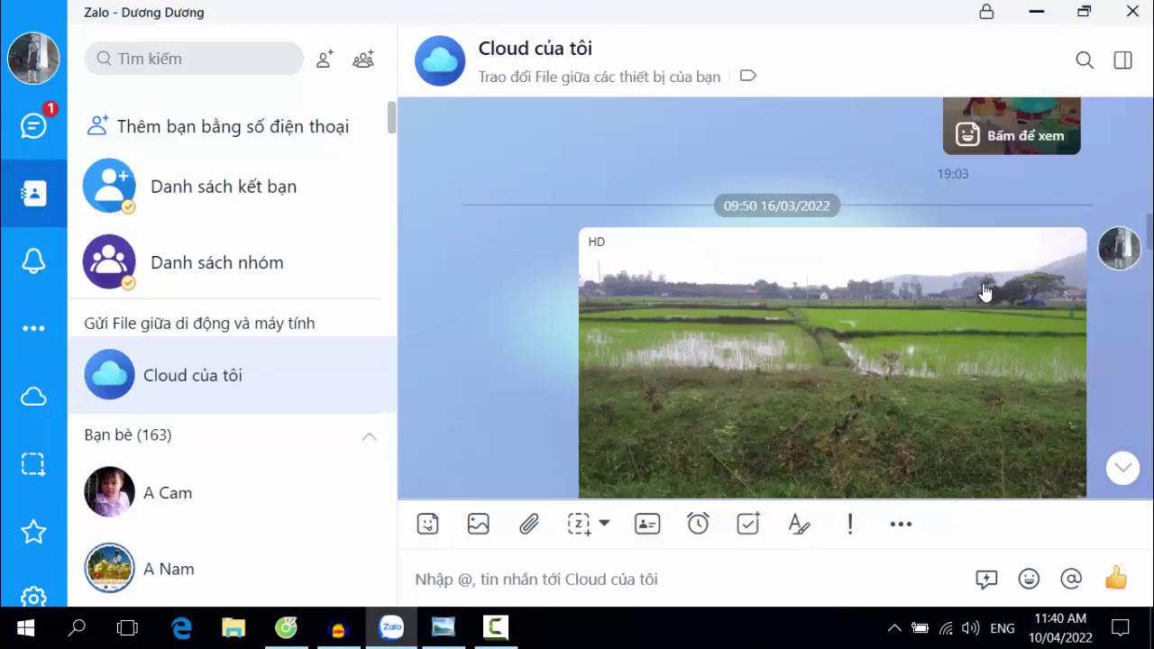
pyautogui.scroll(-1, 1046, 351)
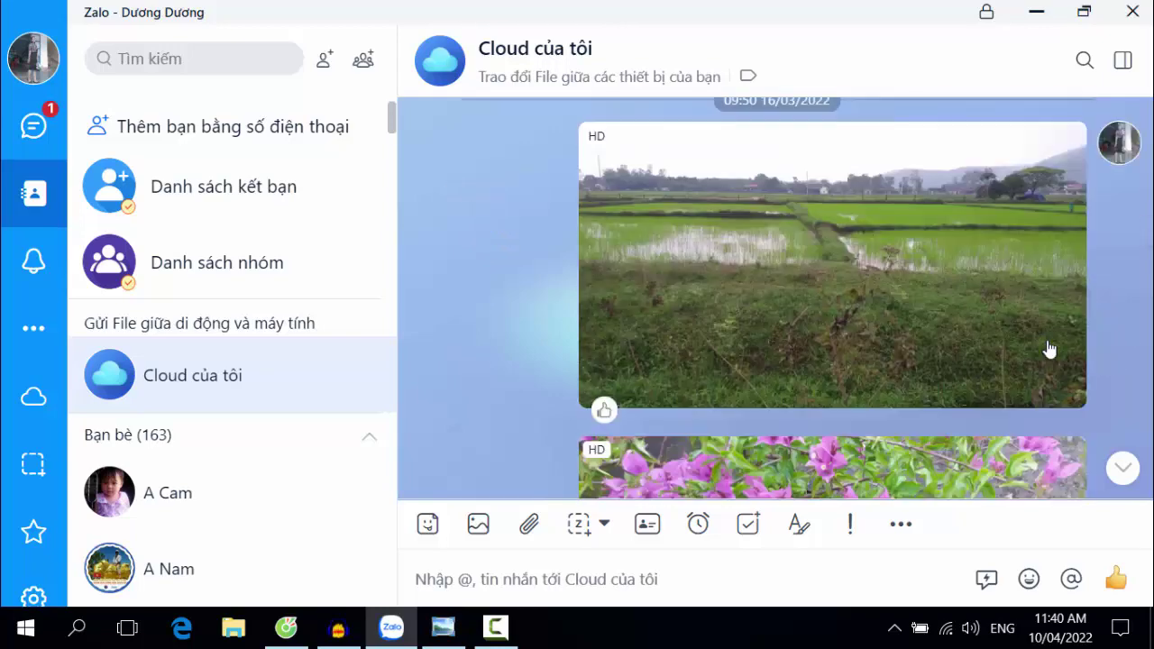
pyautogui.scroll(-1, 902, 348)
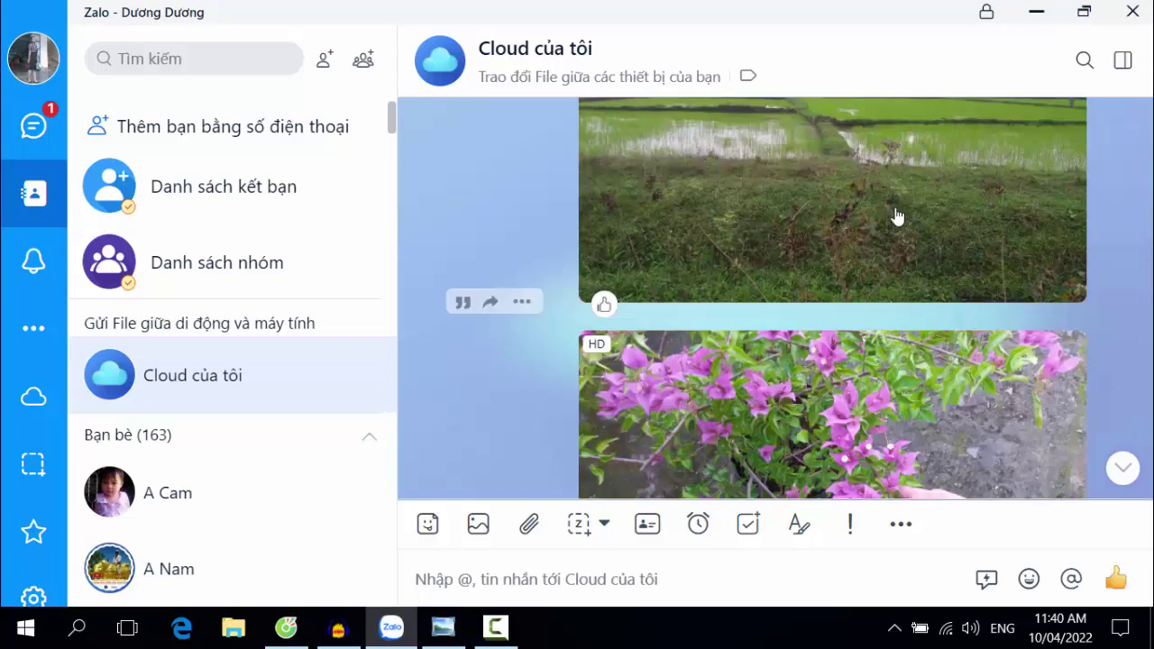
pyautogui.scroll(1, 955, 343)
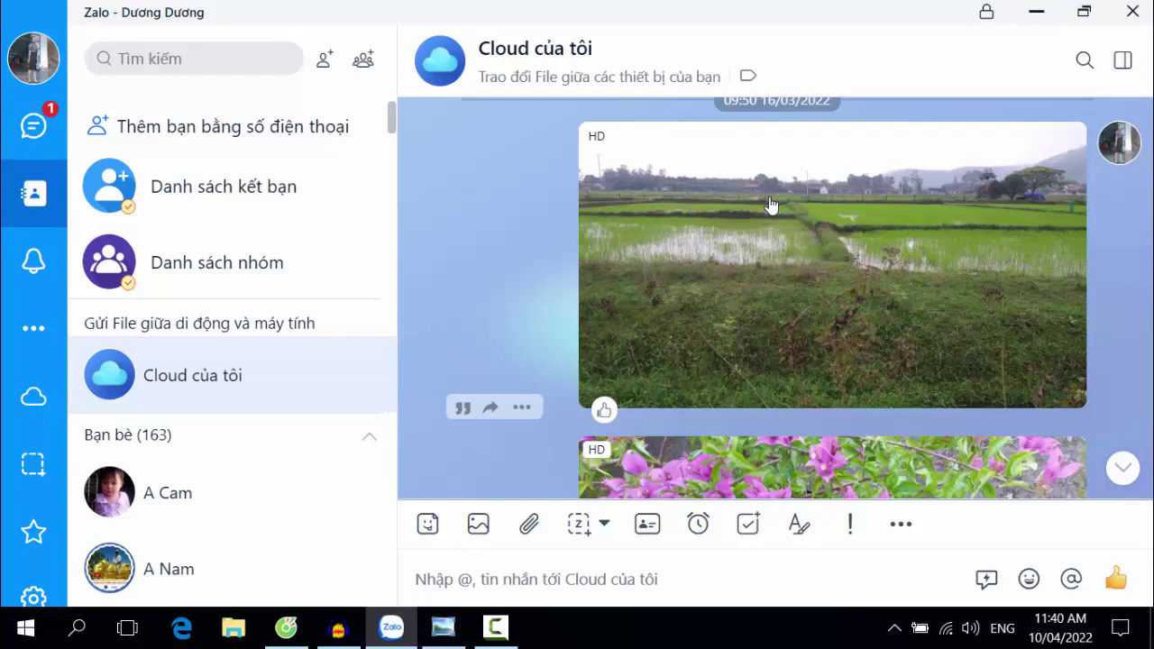
pyautogui.click(522, 410)
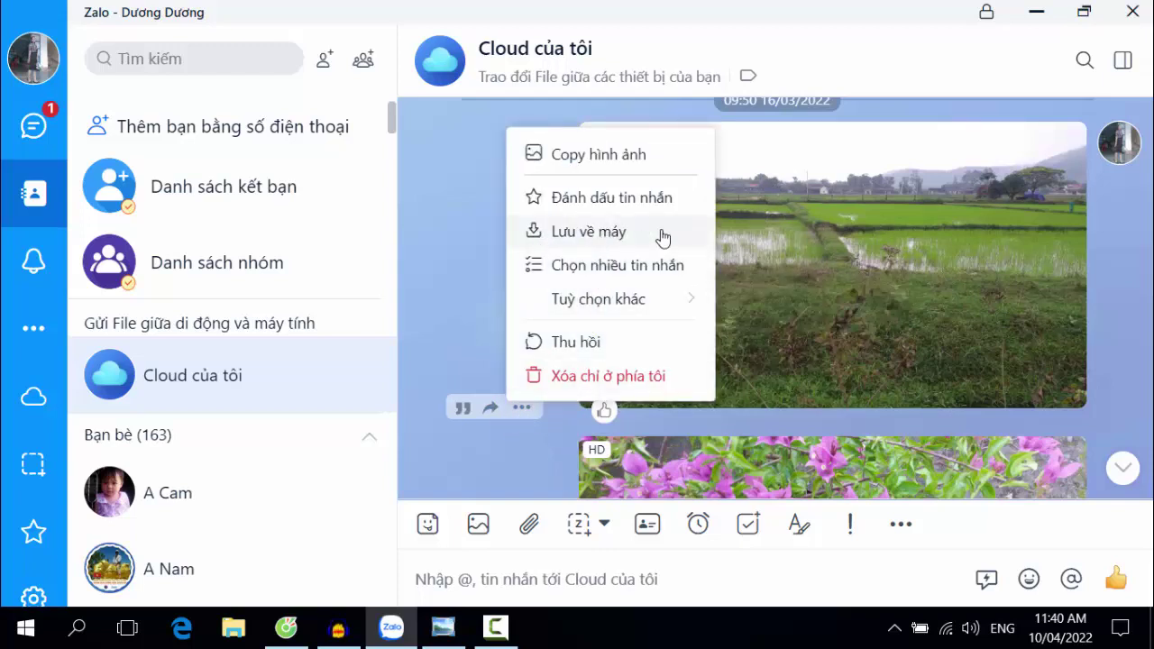
pyautogui.click(589, 236)
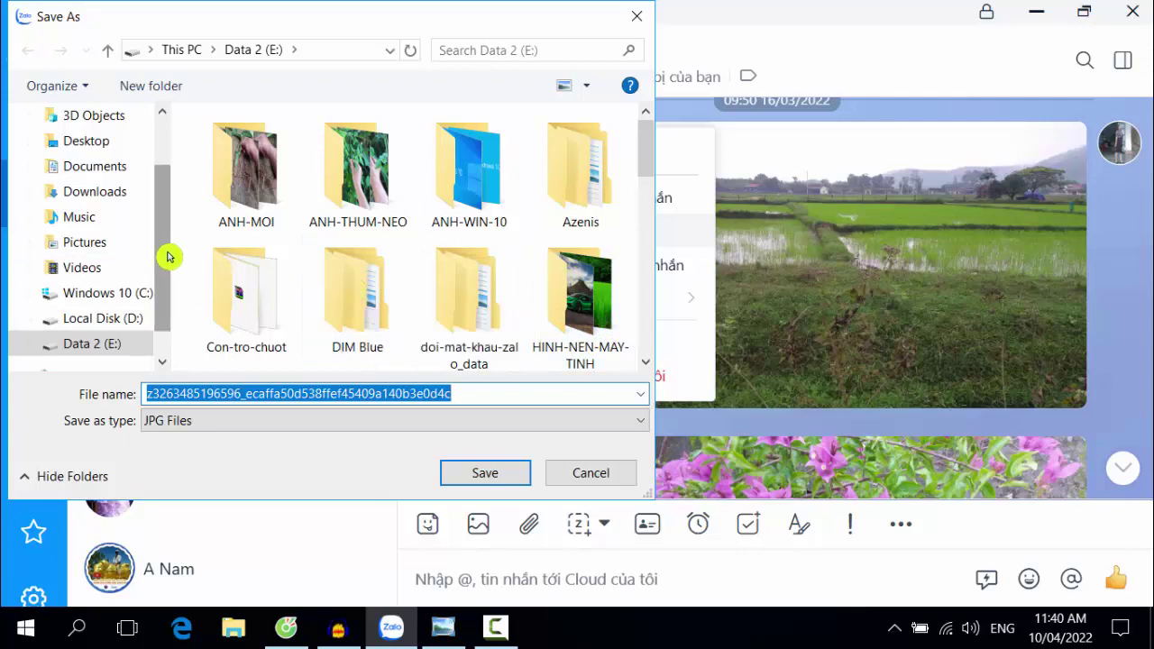
pyautogui.scroll(1, 165, 222)
pyautogui.moveTo(165, 204); pyautogui.dragTo(162, 287)
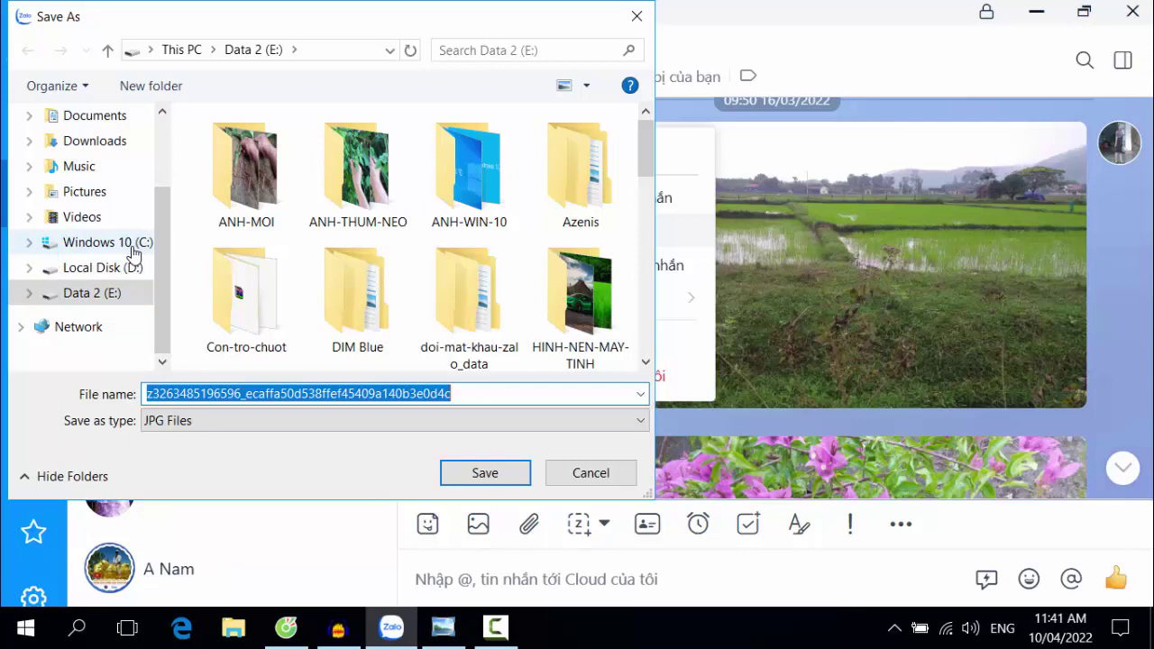
pyautogui.click(99, 294)
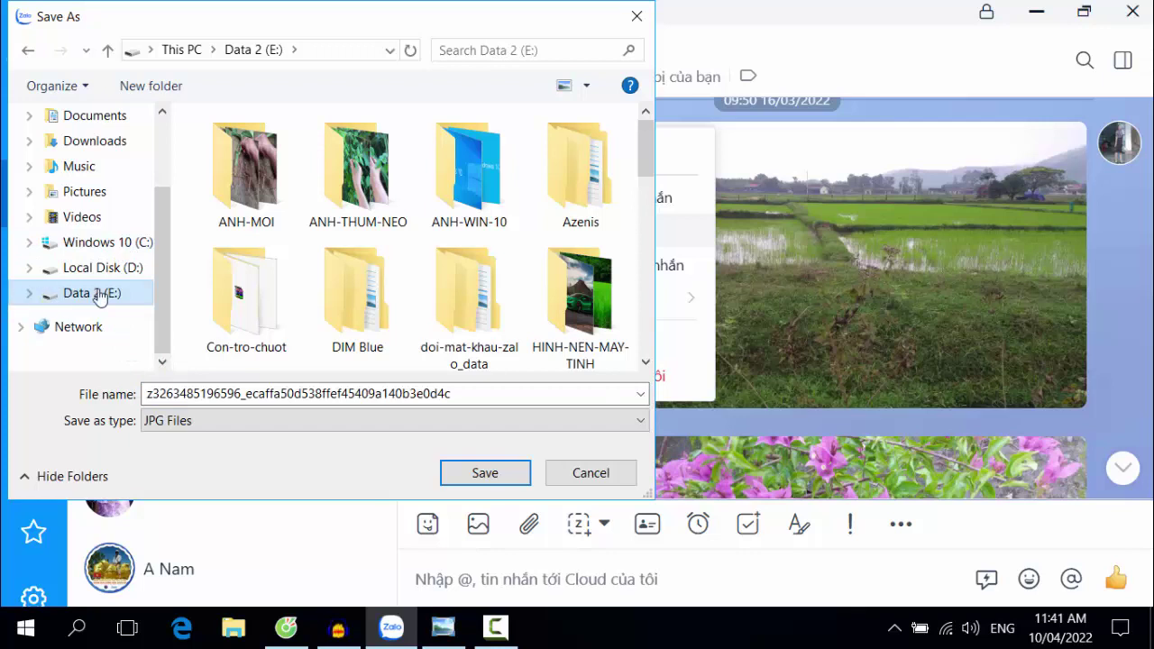
# Name the image file ANH-DEP-MOI and save it as a JPG
pyautogui.click(463, 393)
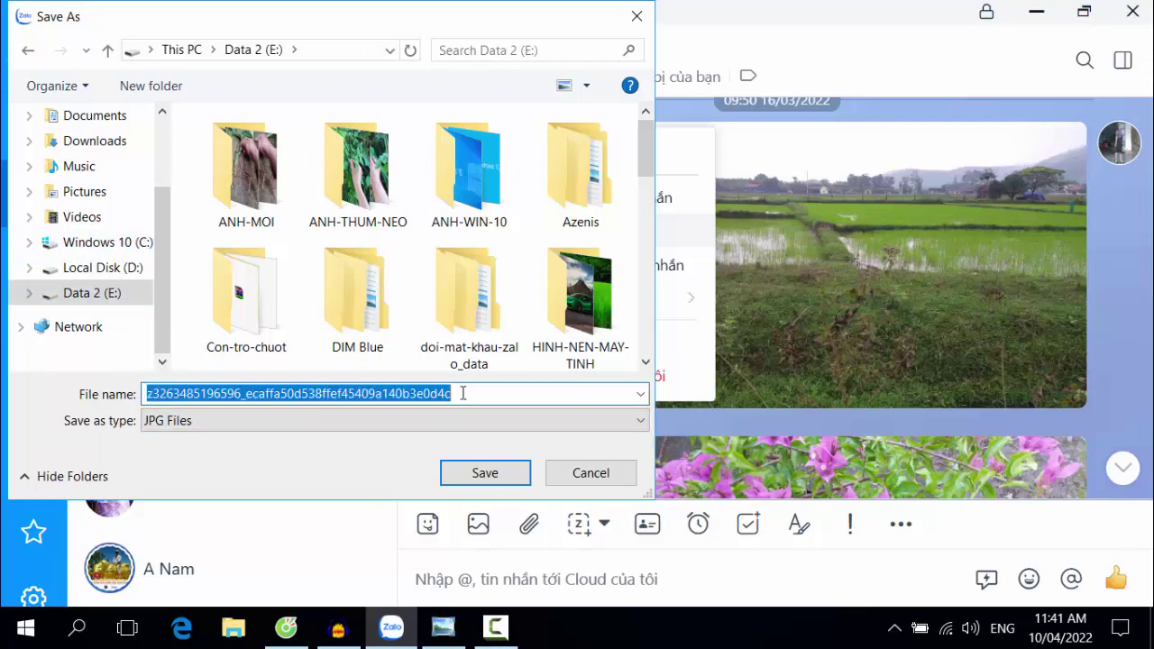
pyautogui.write('anh')
pyautogui.press('BackSpace')
pyautogui.press('BackSpace')
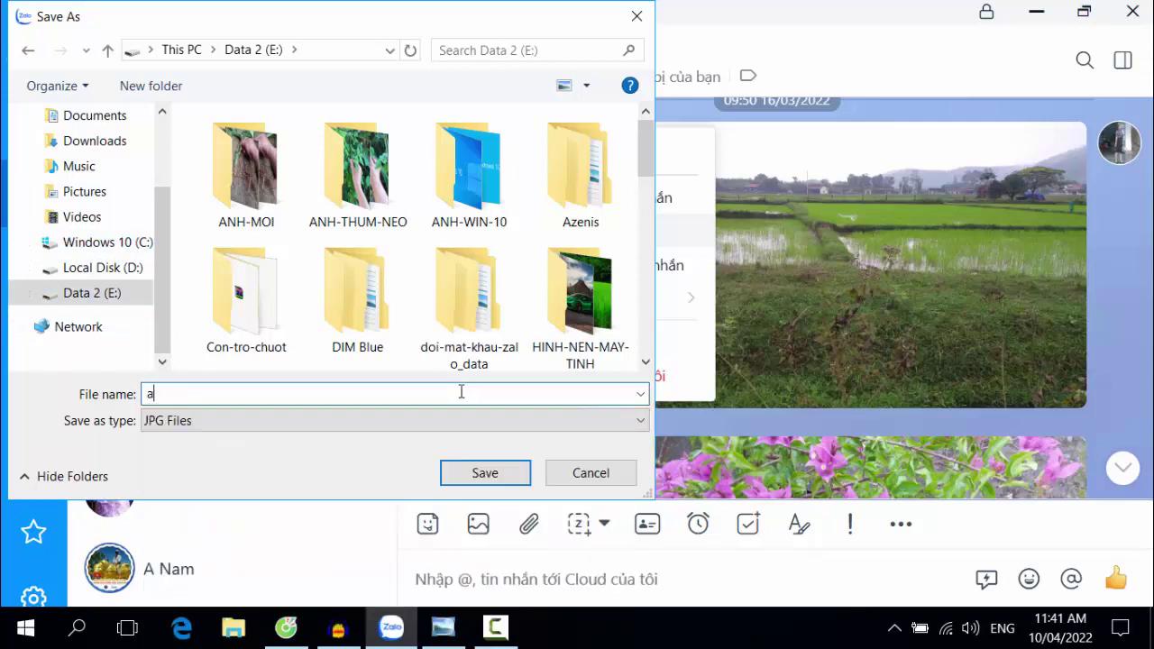
pyautogui.write('ANH-')
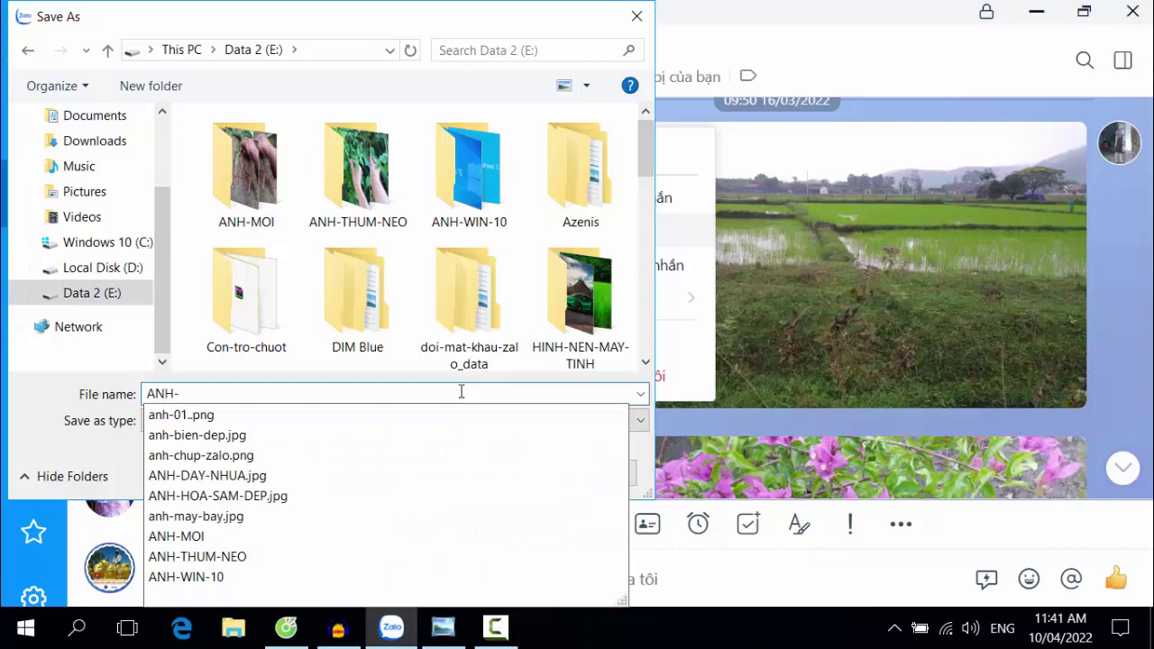
pyautogui.write('DEP')
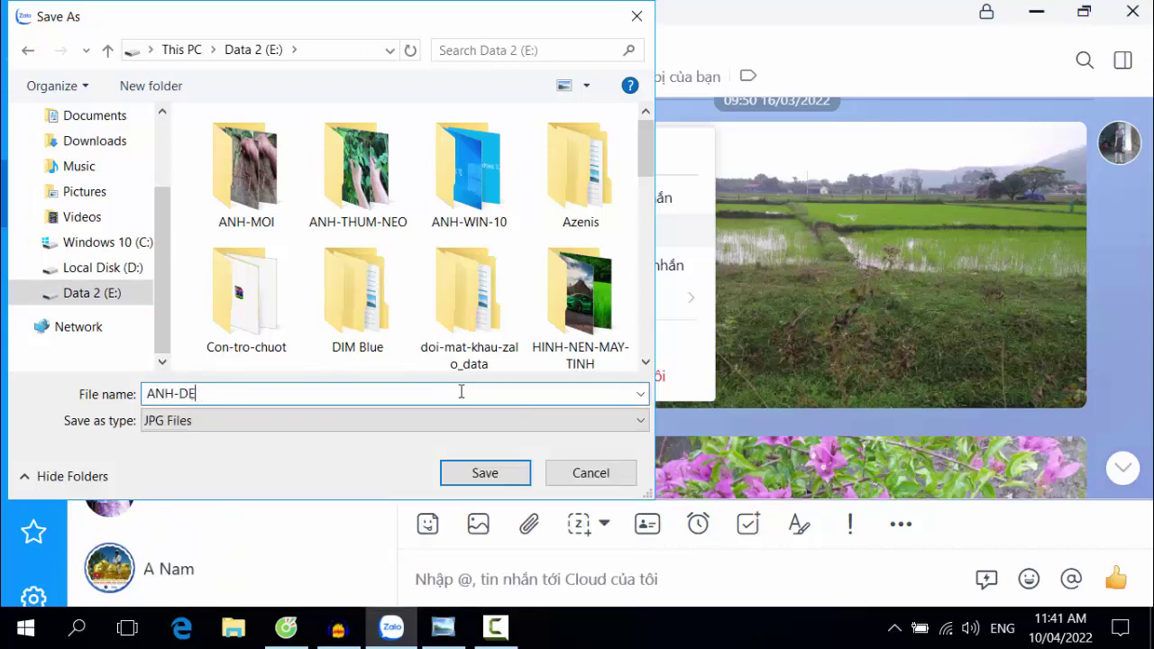
pyautogui.press('BackSpace')
pyautogui.write('EP-MOI')
pyautogui.moveTo(237, 394); pyautogui.dragTo(165, 396)
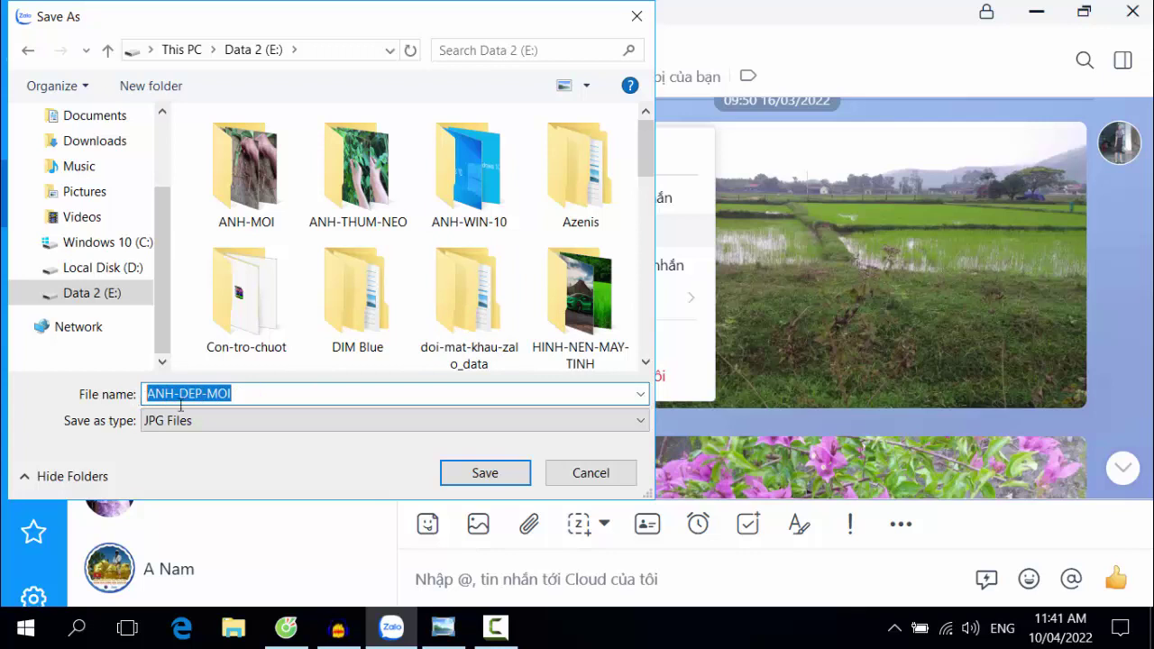
pyautogui.click(238, 398)
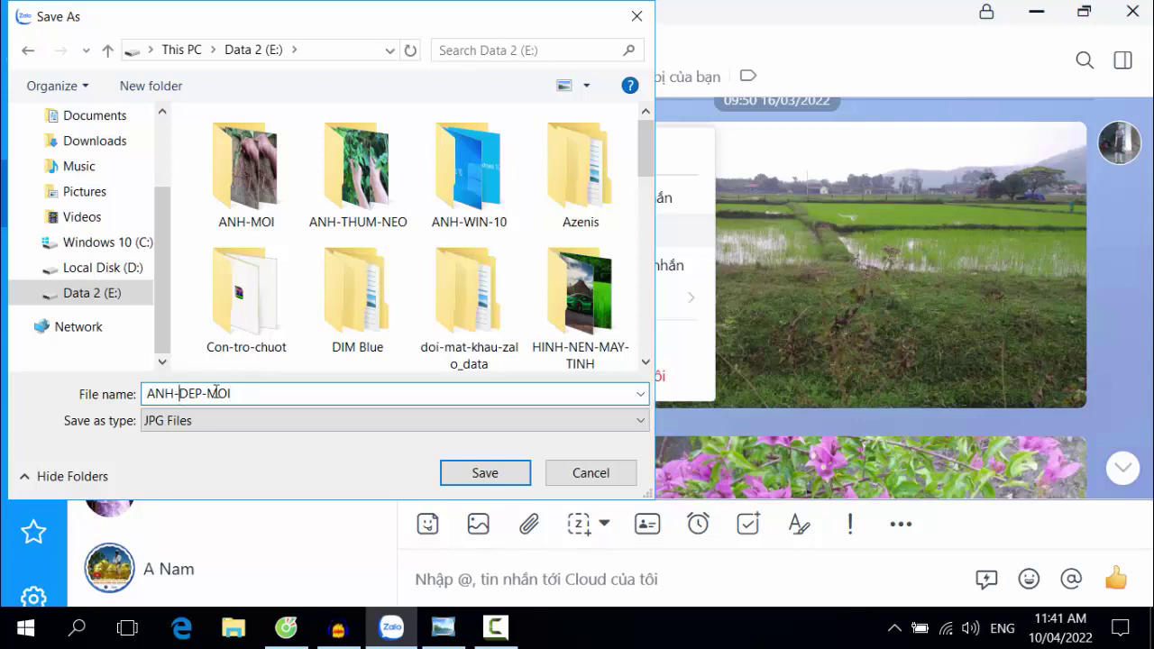
pyautogui.moveTo(241, 393); pyautogui.dragTo(149, 396)
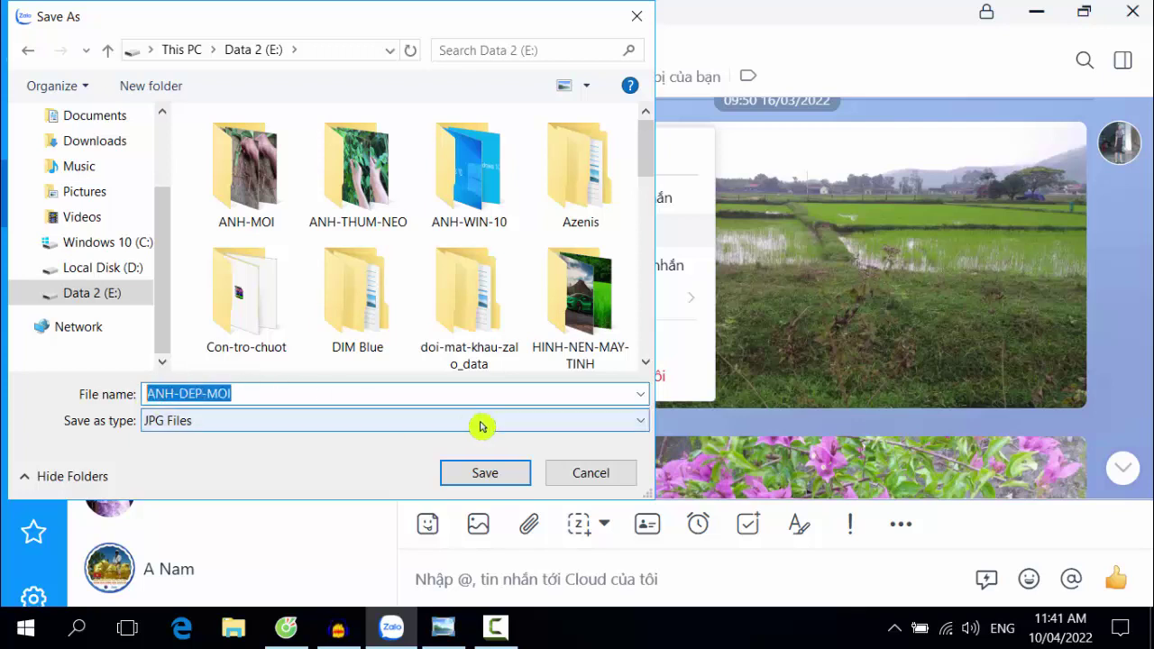
pyautogui.click(478, 475)
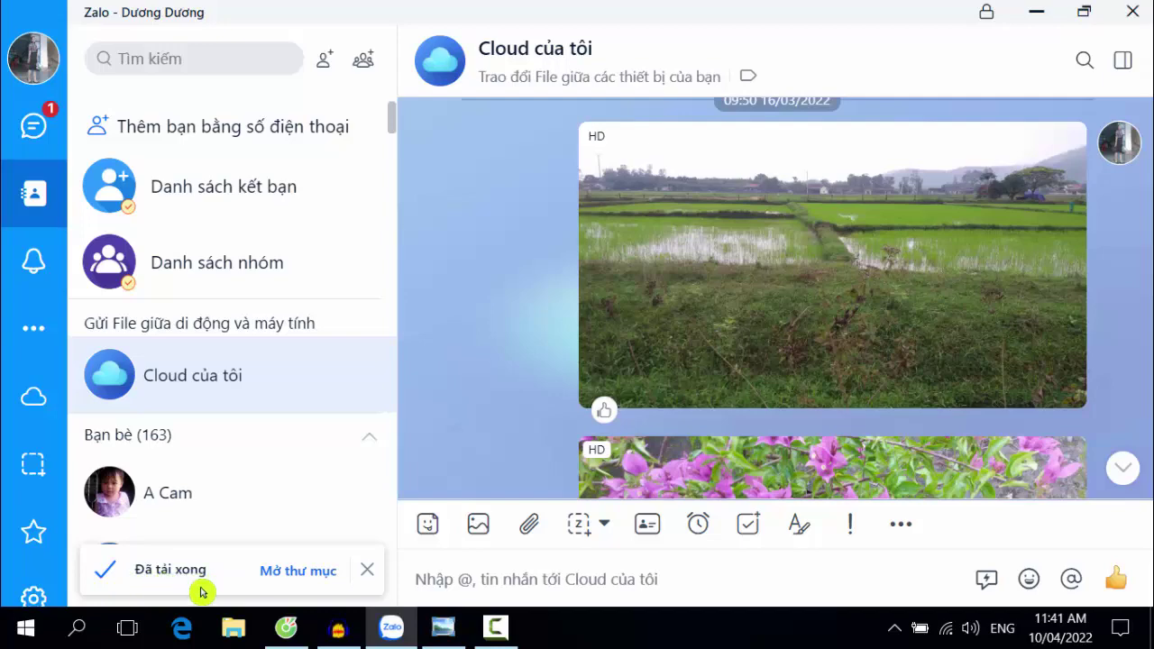
# View the pink bougainvillea photo from the chat at full size, and close the image viewer
pyautogui.scroll(-2, 1054, 267)
pyautogui.scroll(-4, 1055, 267)
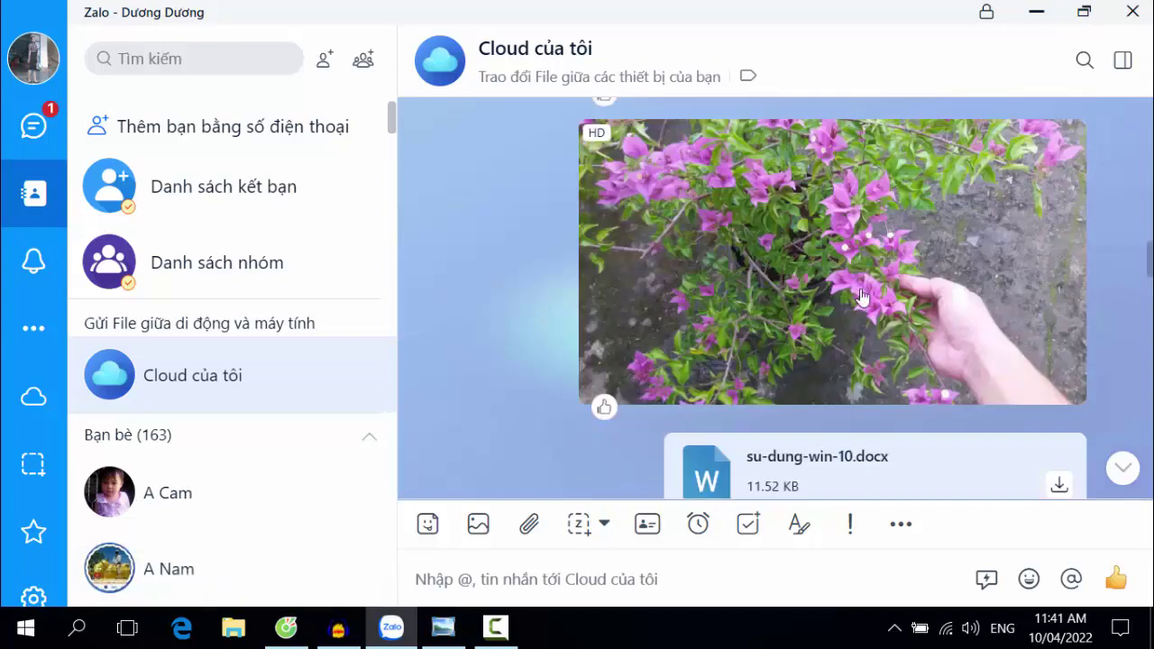
pyautogui.click(906, 235)
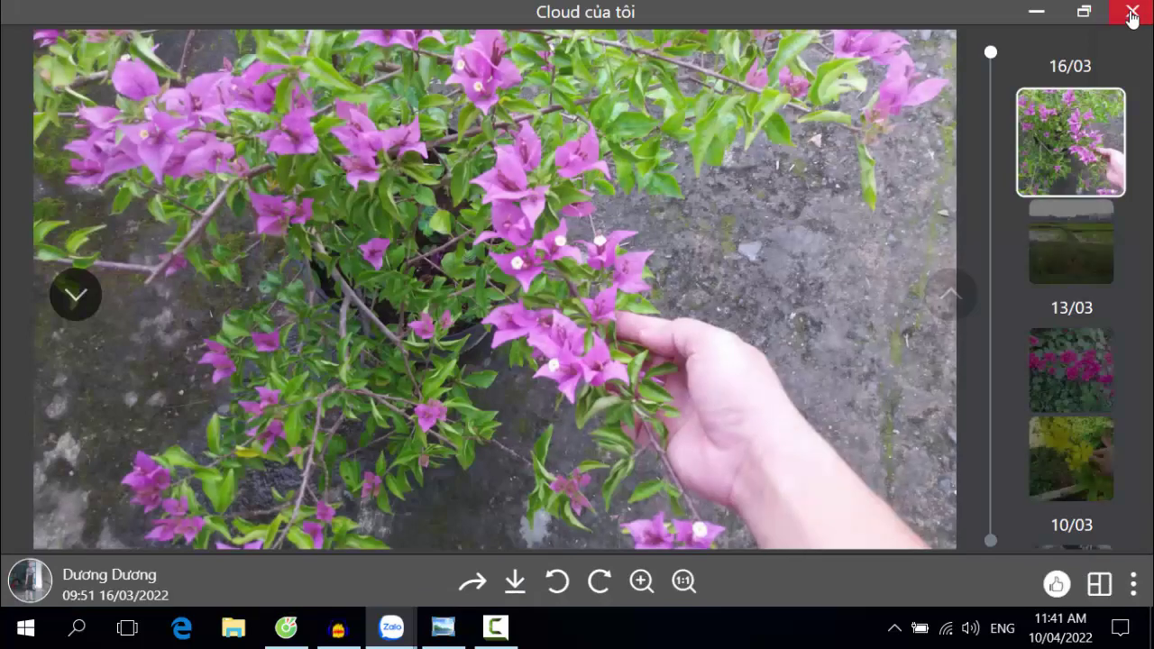
pyautogui.click(1132, 12)
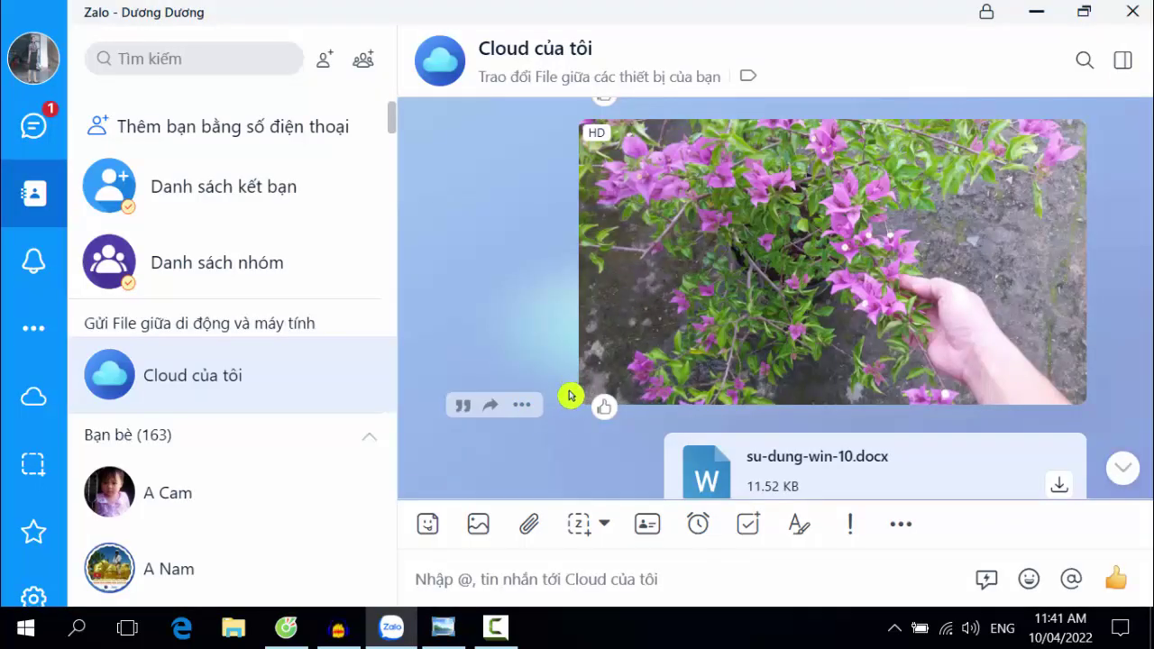
# Save the bougainvillea photo to the Data 2 (E:) drive as a JPG named ANH-HOA-GIAY-DEP
pyautogui.click(523, 411)
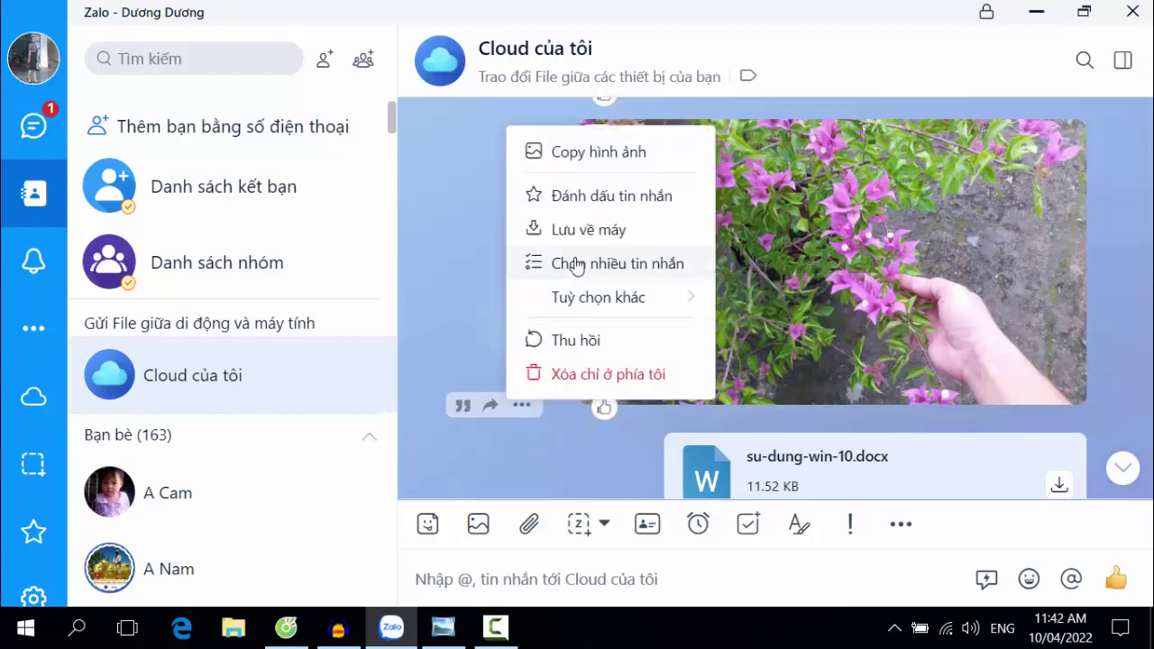
pyautogui.click(619, 232)
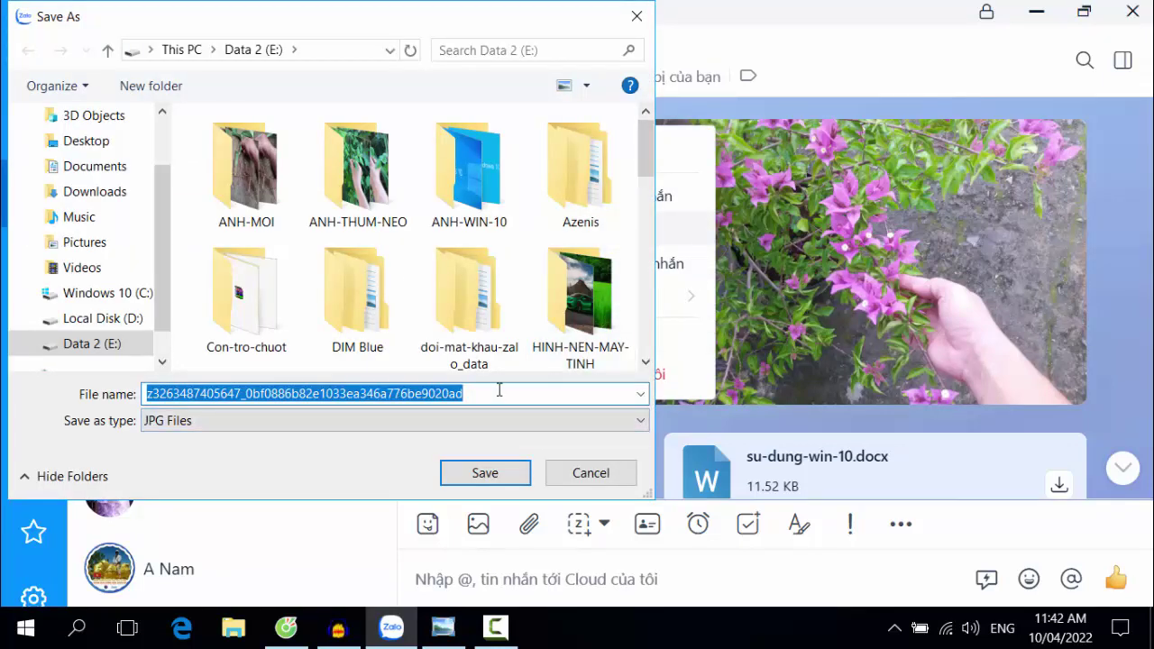
pyautogui.write('ANH-HO')
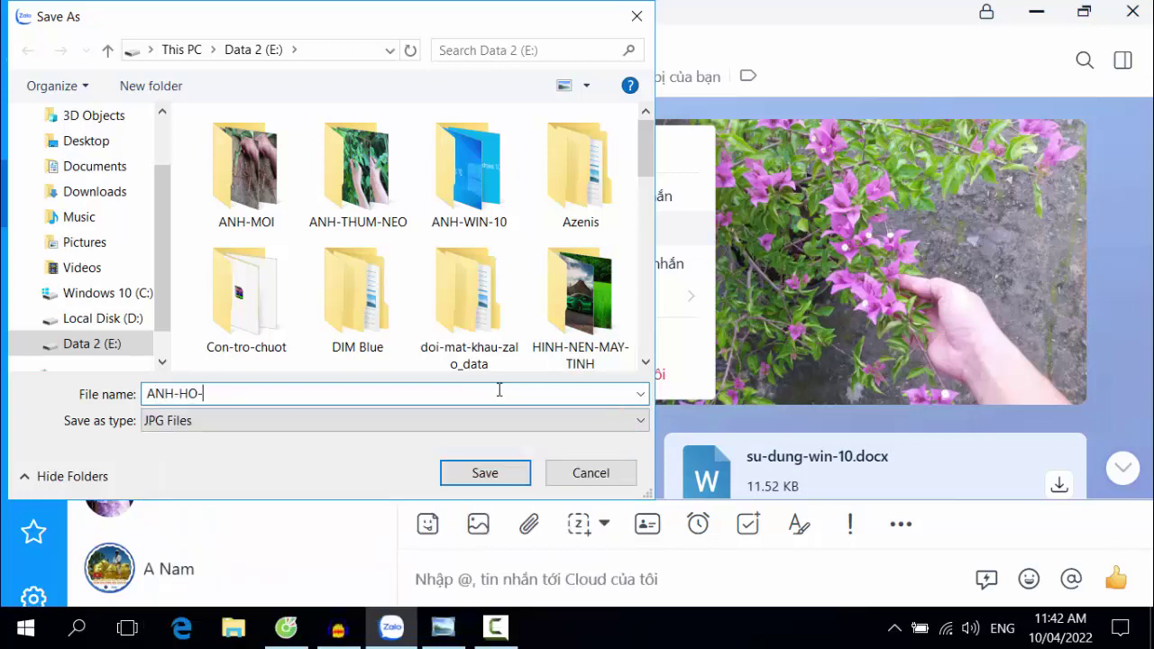
pyautogui.write('A-GIAY-DEP')
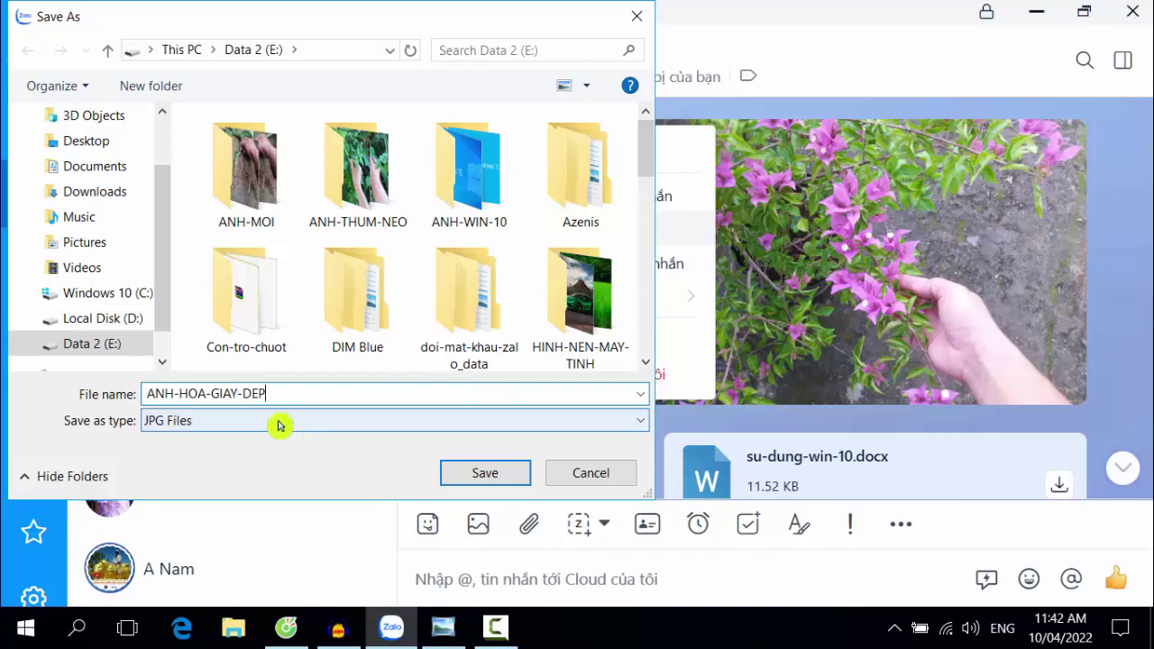
pyautogui.moveTo(269, 394); pyautogui.dragTo(96, 373)
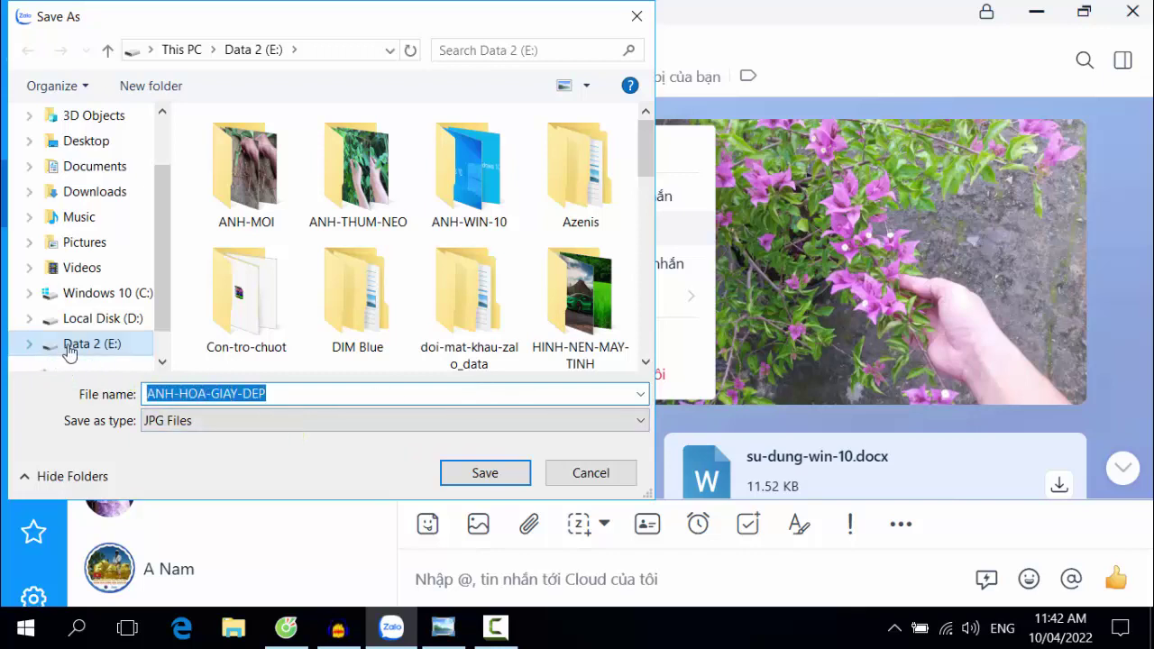
pyautogui.click(54, 349)
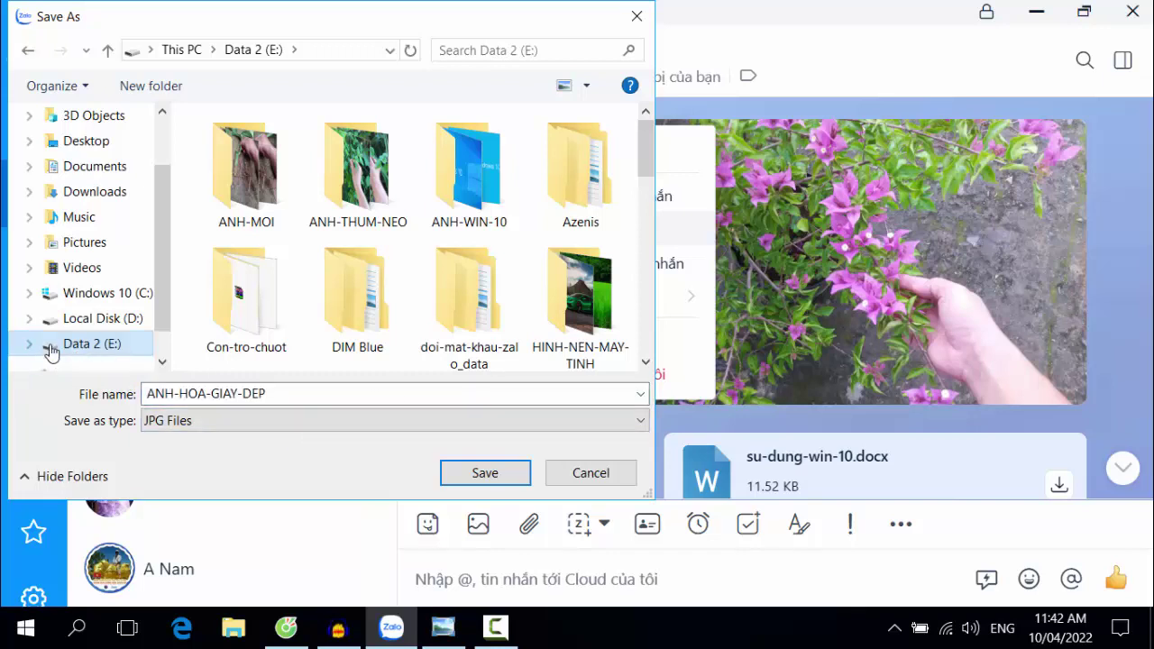
pyautogui.click(471, 475)
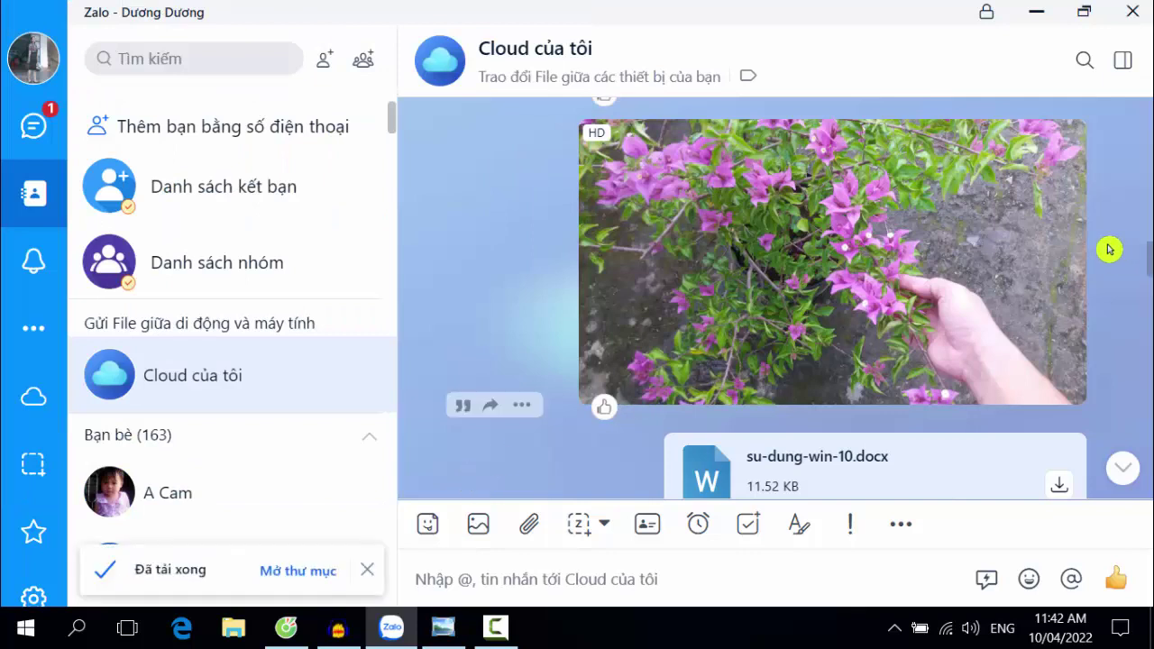
# Minimize the chat window, open the Data 2 (E:) drive in File Explorer, and locate the ANH-DEP-MOI and ANH-HOA-GIAY-DEP images
pyautogui.click(1035, 14)
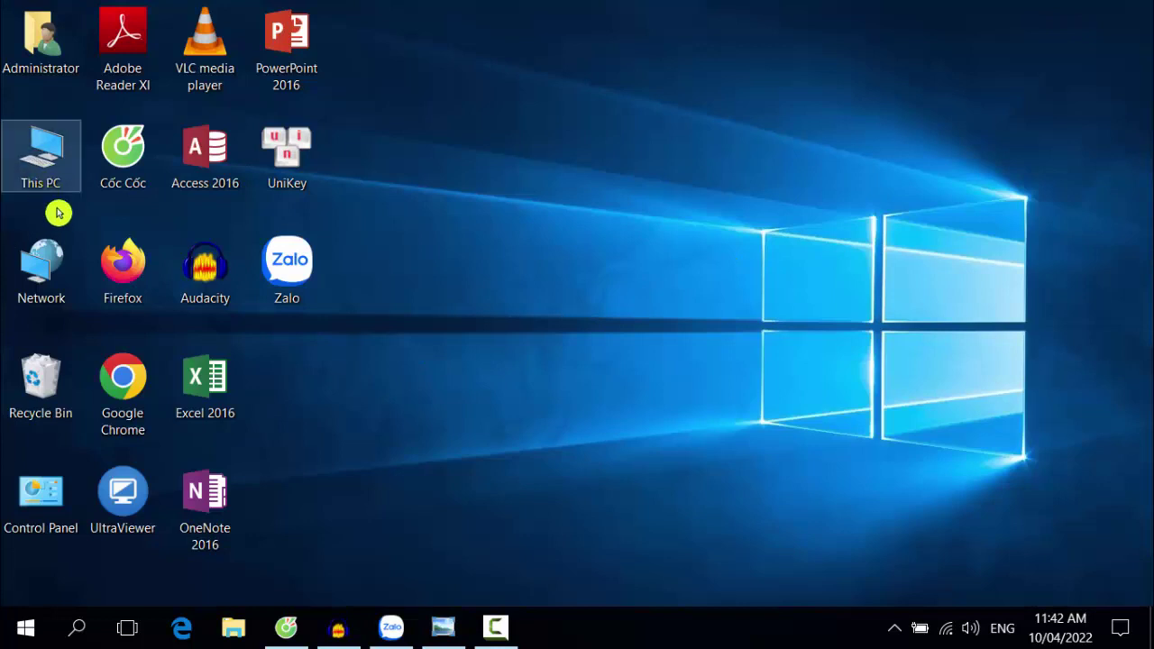
pyautogui.doubleClick(52, 176)
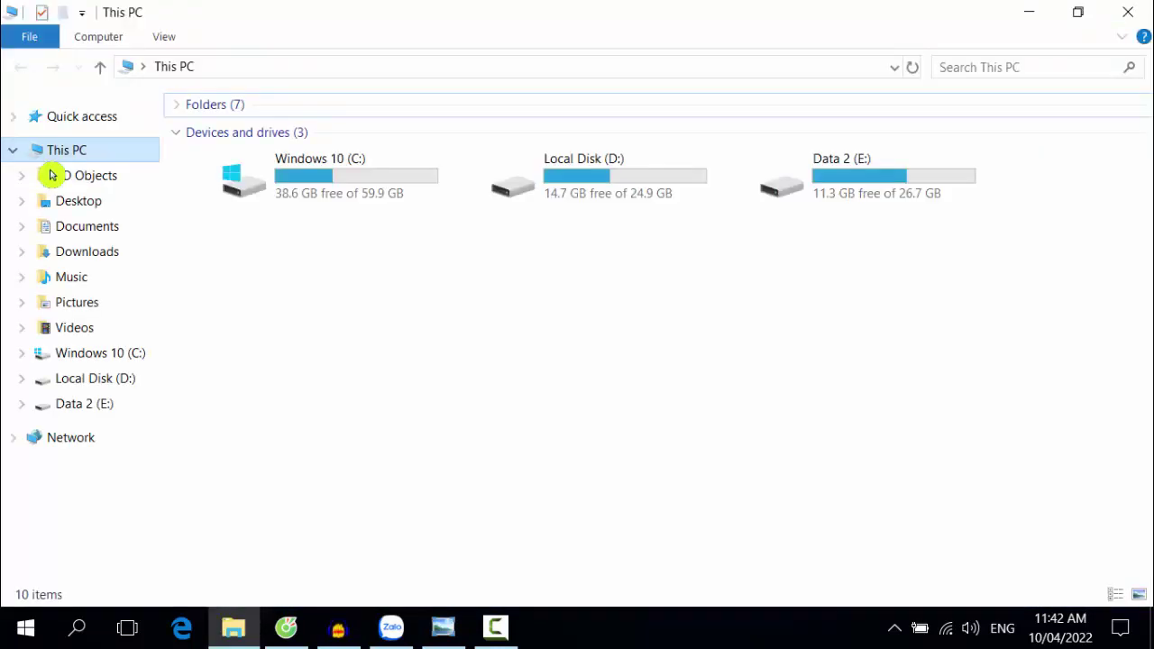
pyautogui.doubleClick(837, 186)
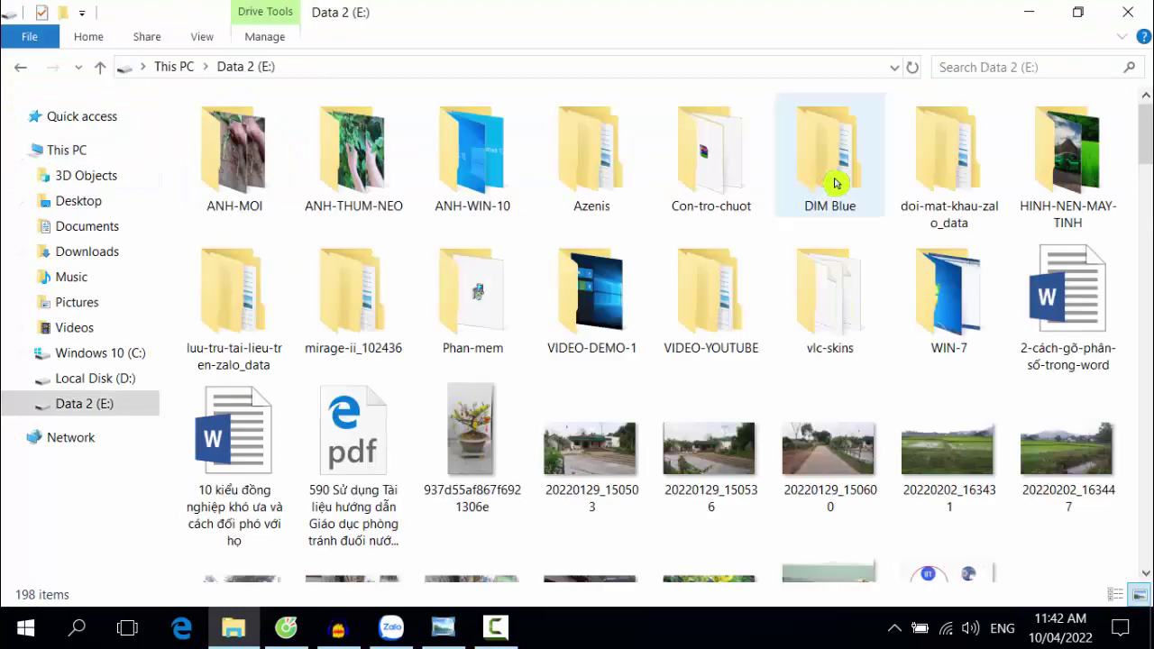
pyautogui.moveTo(1150, 140); pyautogui.dragTo(1151, 190)
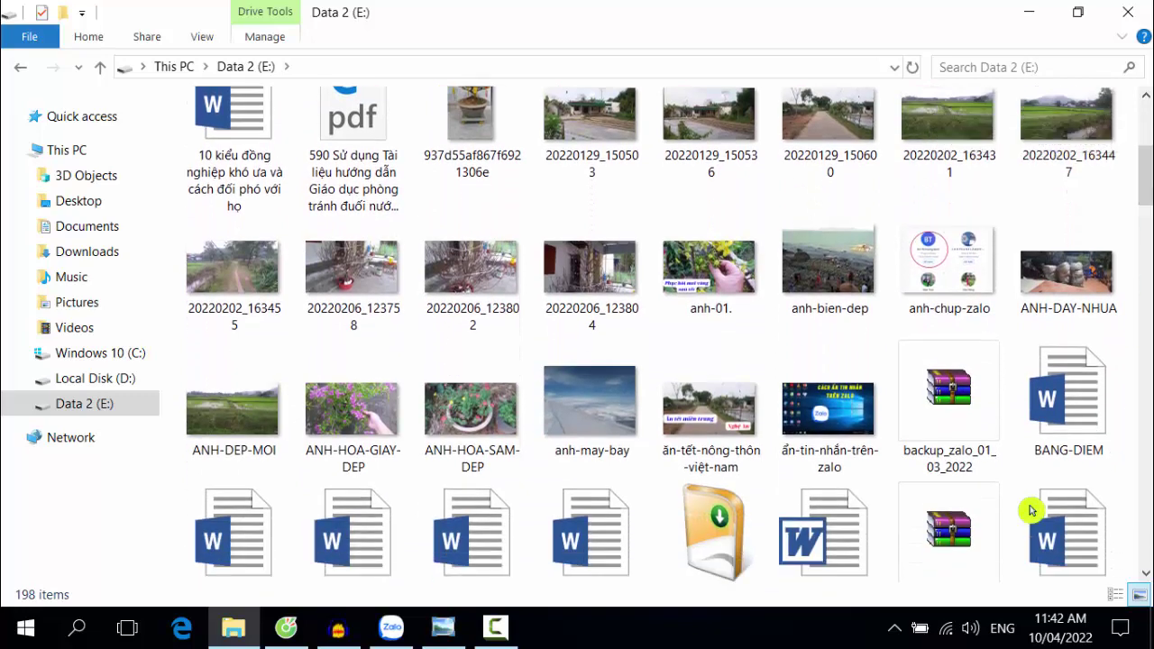
pyautogui.click(368, 438)
pyautogui.click(210, 441)
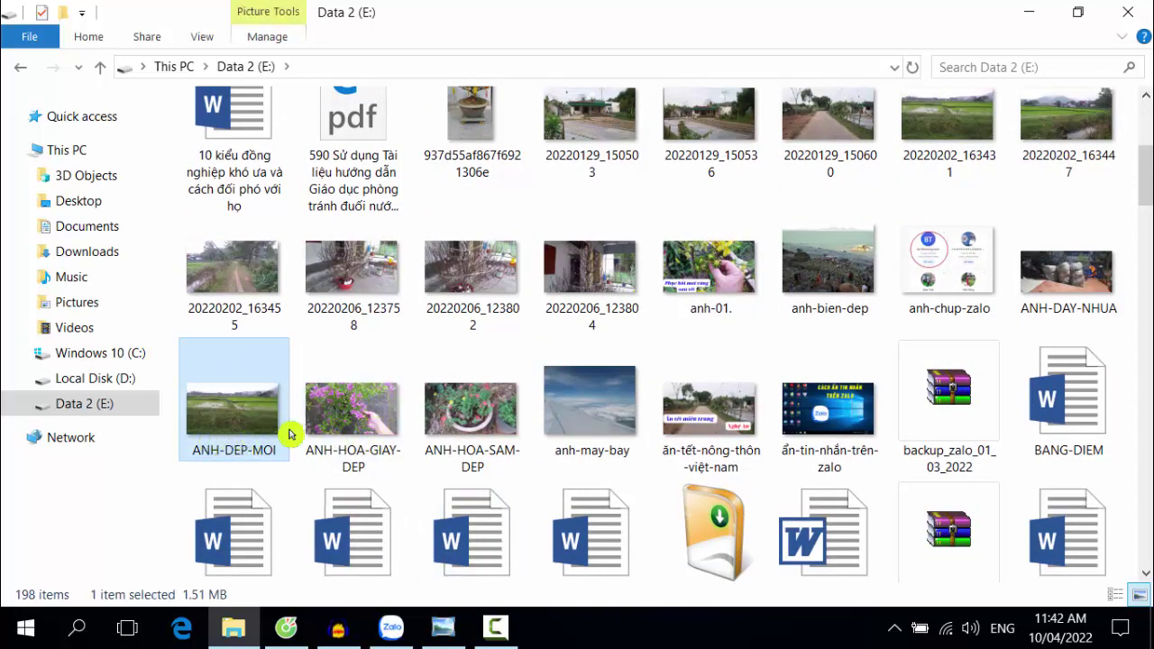
pyautogui.click(303, 420)
pyautogui.click(281, 419)
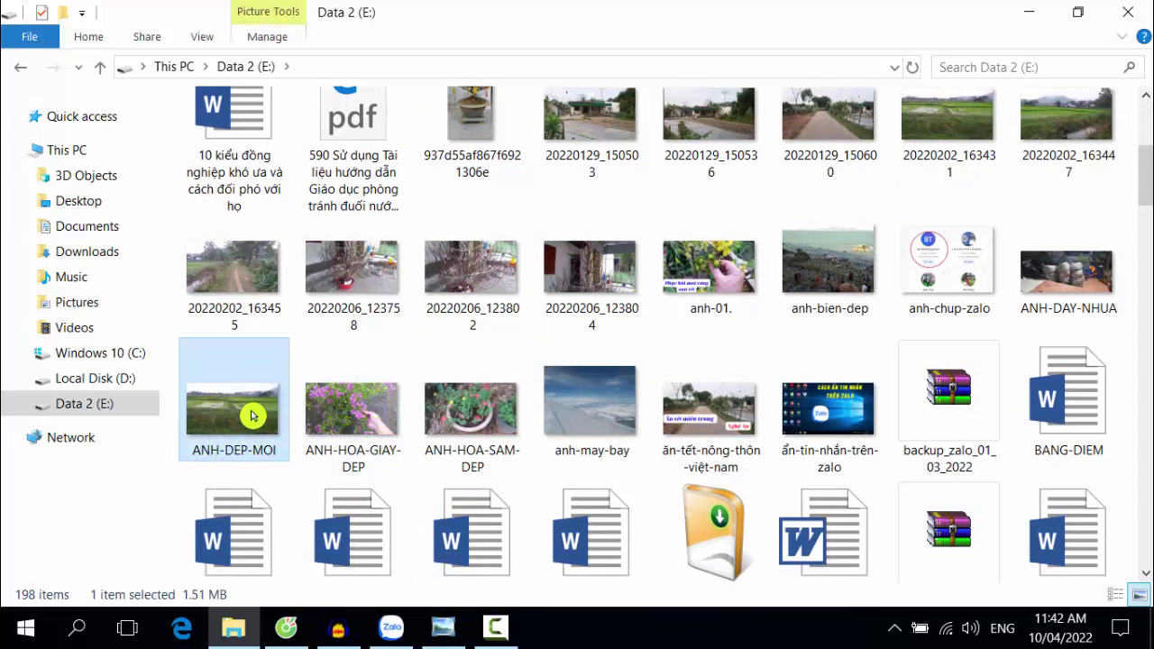
# View the saved ANH-DEP-MOI image, minimize the viewer, and open ANH-HOA-GIAY-DEP
pyautogui.doubleClick(253, 415)
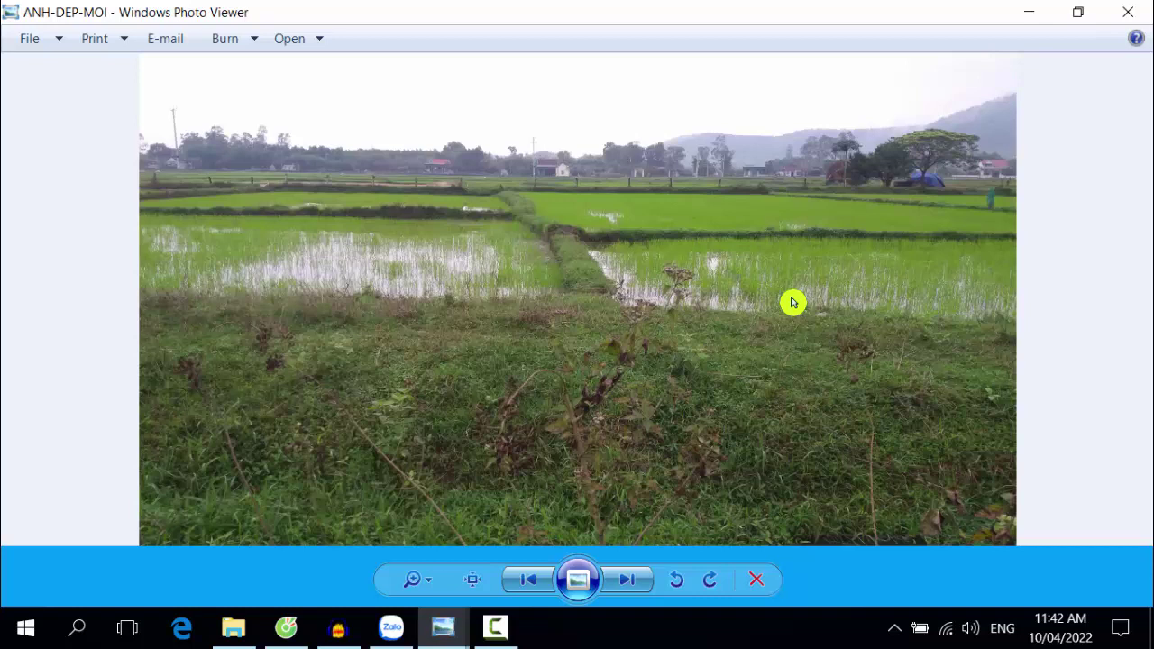
pyautogui.click(1029, 12)
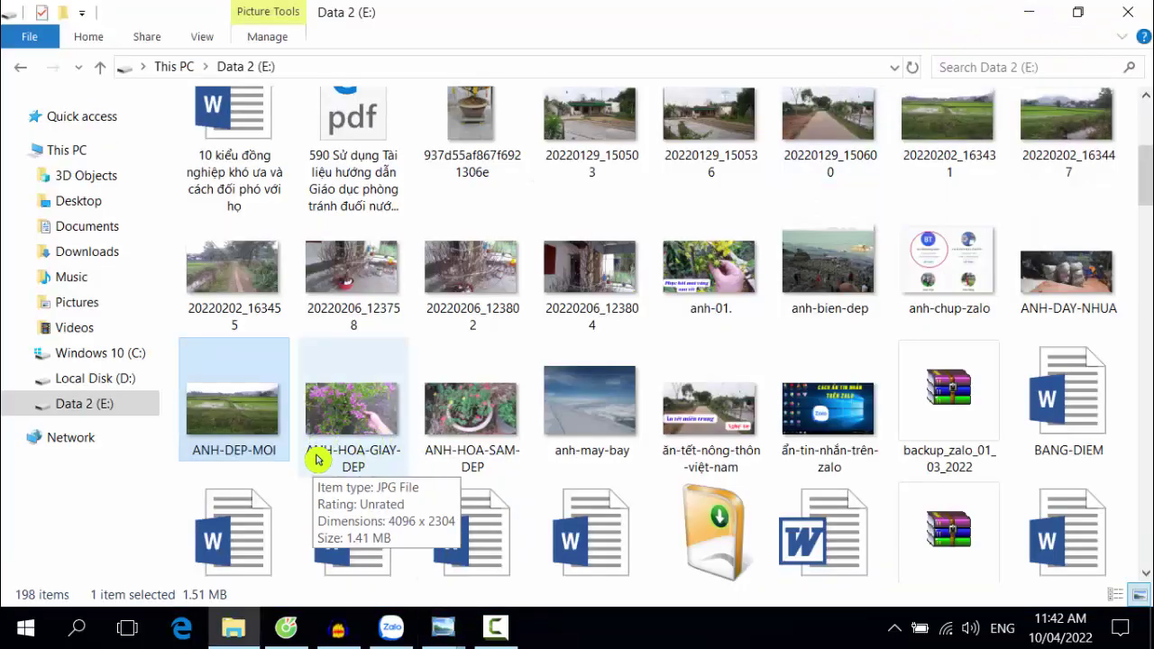
pyautogui.doubleClick(359, 424)
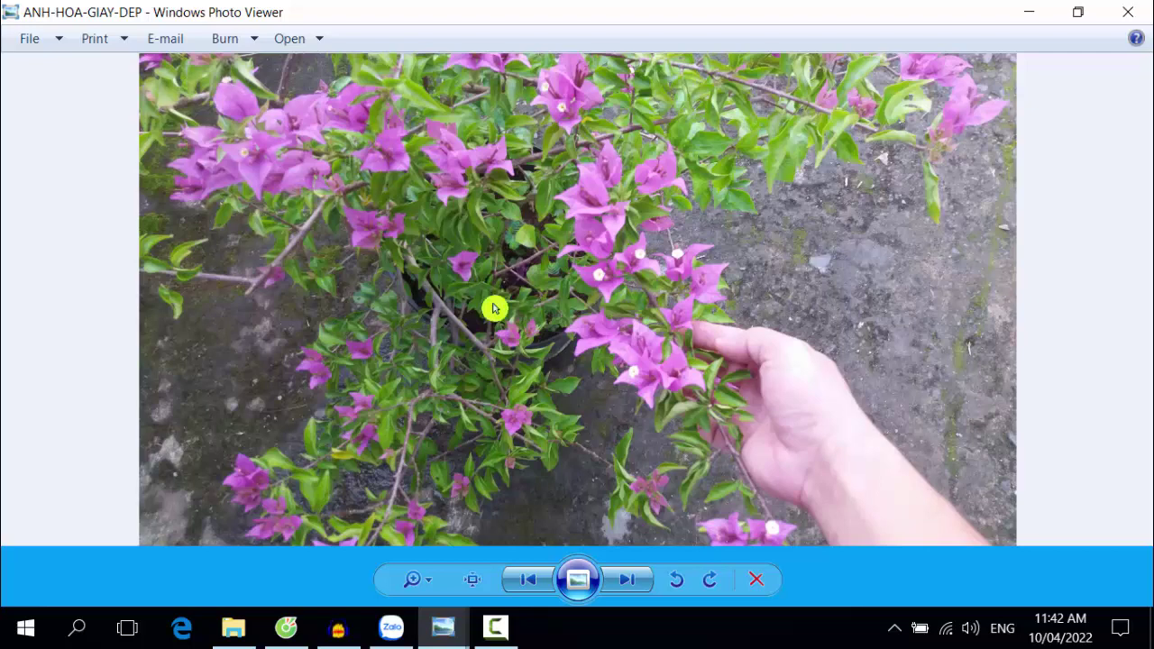
# Minimize the photo viewer, switch back to Zalo, and bring the su-dung-win-10.docx file in the Cloud của tôi chat into view
pyautogui.click(1030, 15)
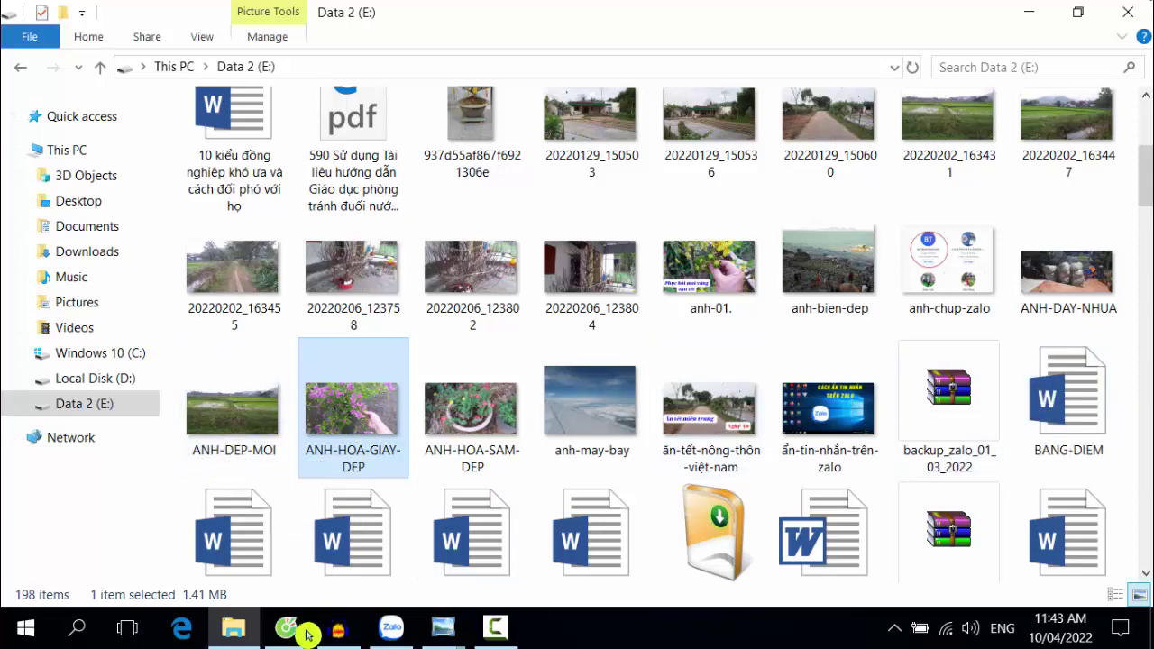
pyautogui.click(390, 630)
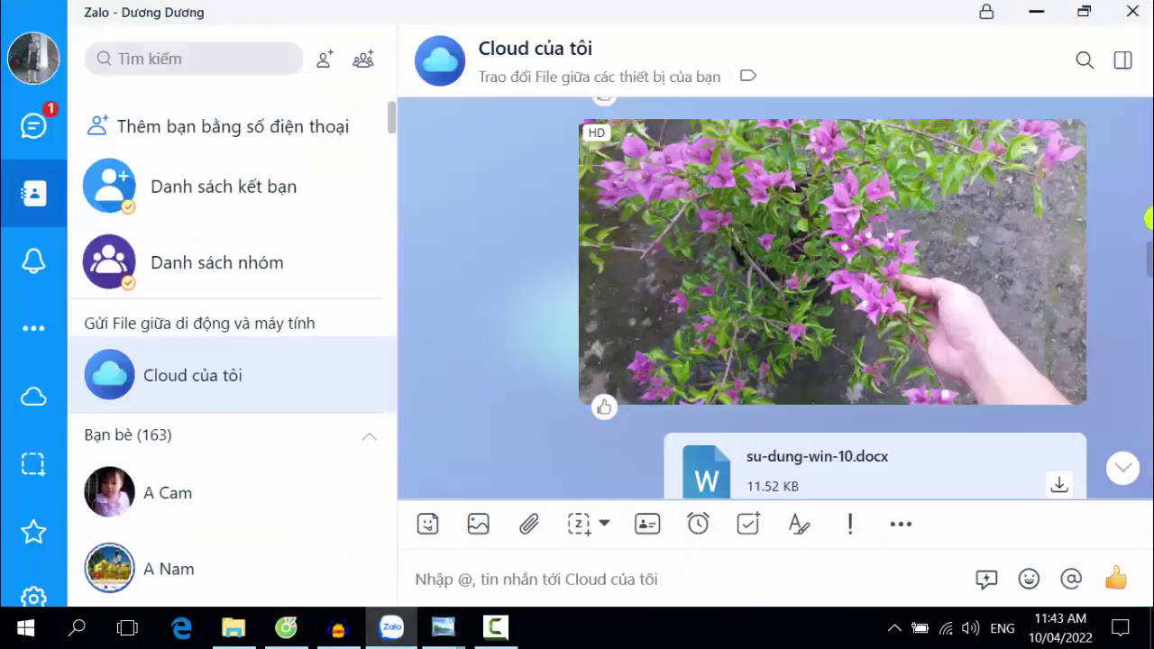
pyautogui.moveTo(1149, 259); pyautogui.dragTo(1150, 275)
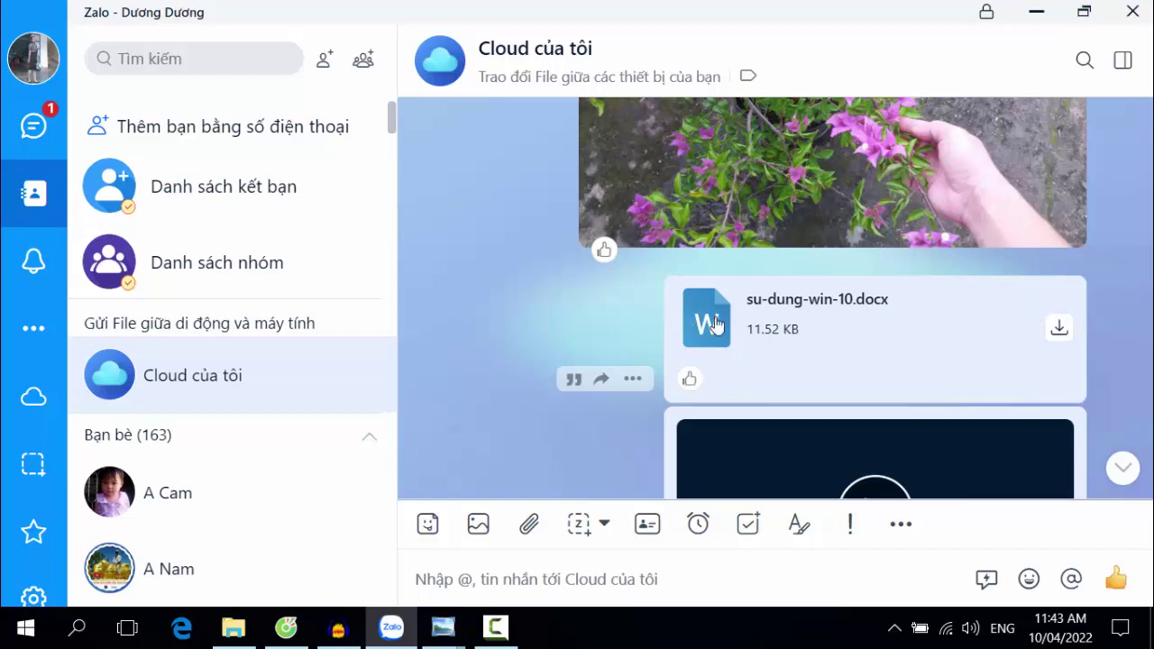
# Save su-dung-win-10.docx from the chat to the Data 2 (E:) drive as a DOCX file named HUONG-DAN-SU-DUNG-WIN-10
pyautogui.click(1060, 332)
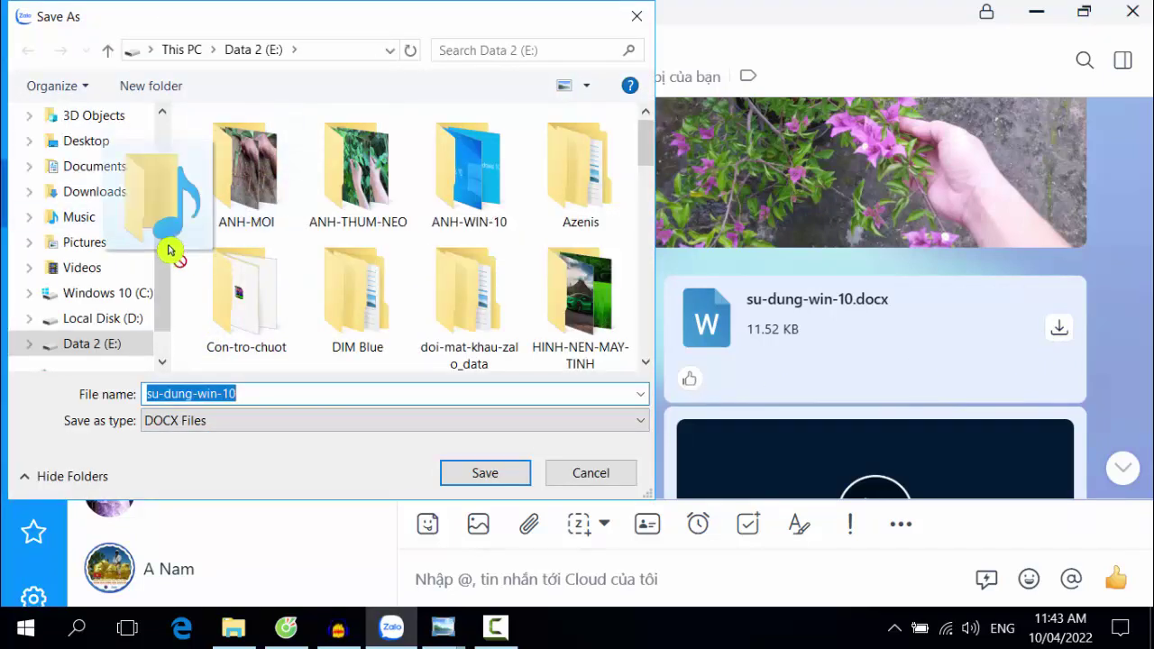
pyautogui.click(101, 346)
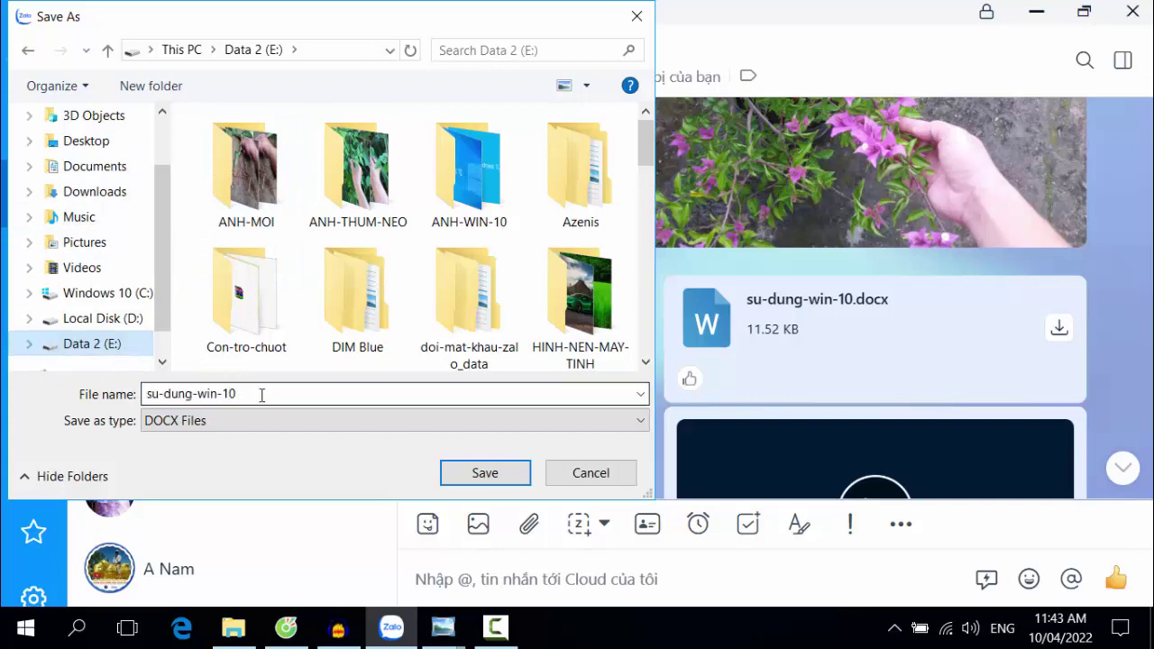
pyautogui.doubleClick(262, 397)
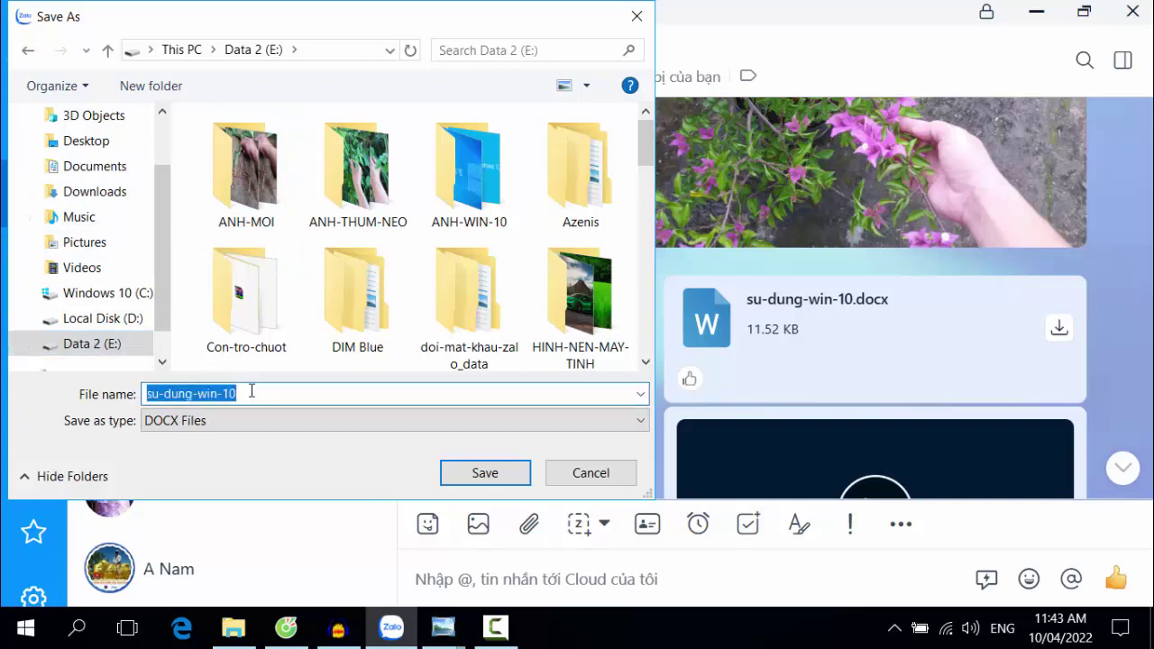
pyautogui.write('HUONG-D')
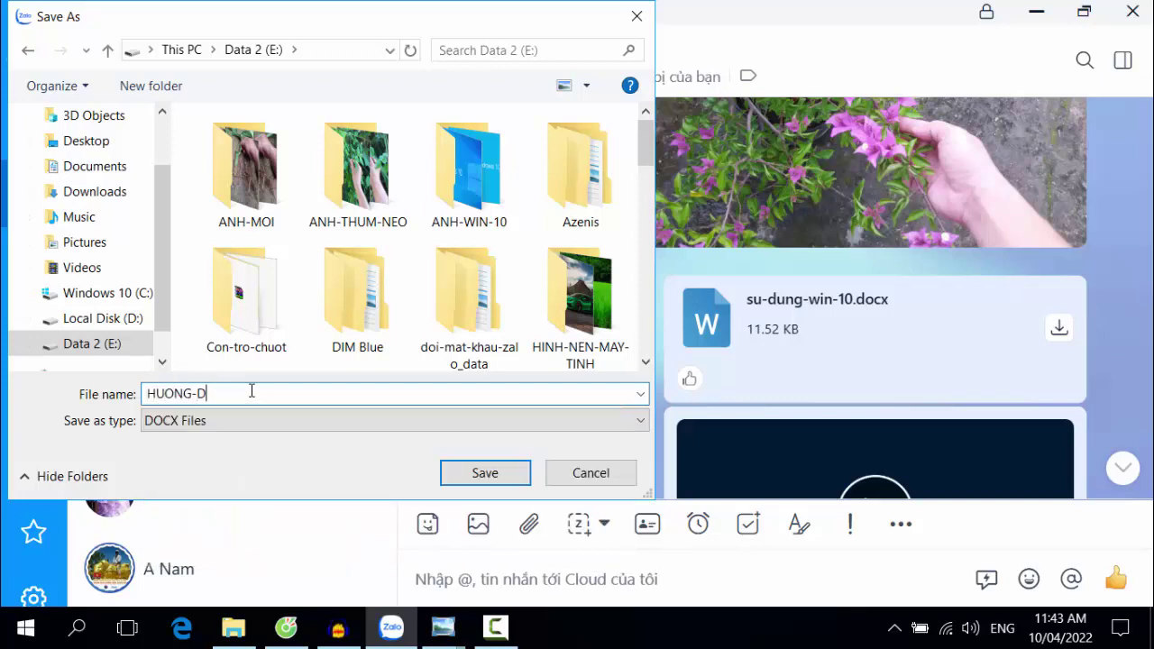
pyautogui.write('AN-SU-DUNG-WIN-10')
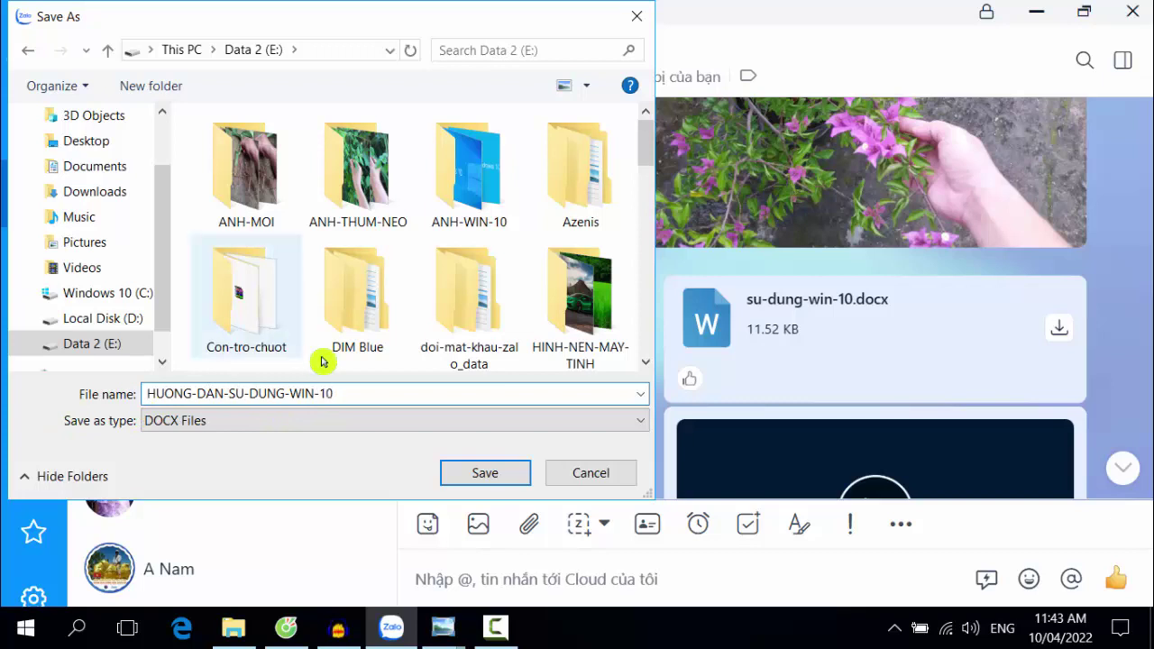
pyautogui.moveTo(340, 394); pyautogui.dragTo(144, 399)
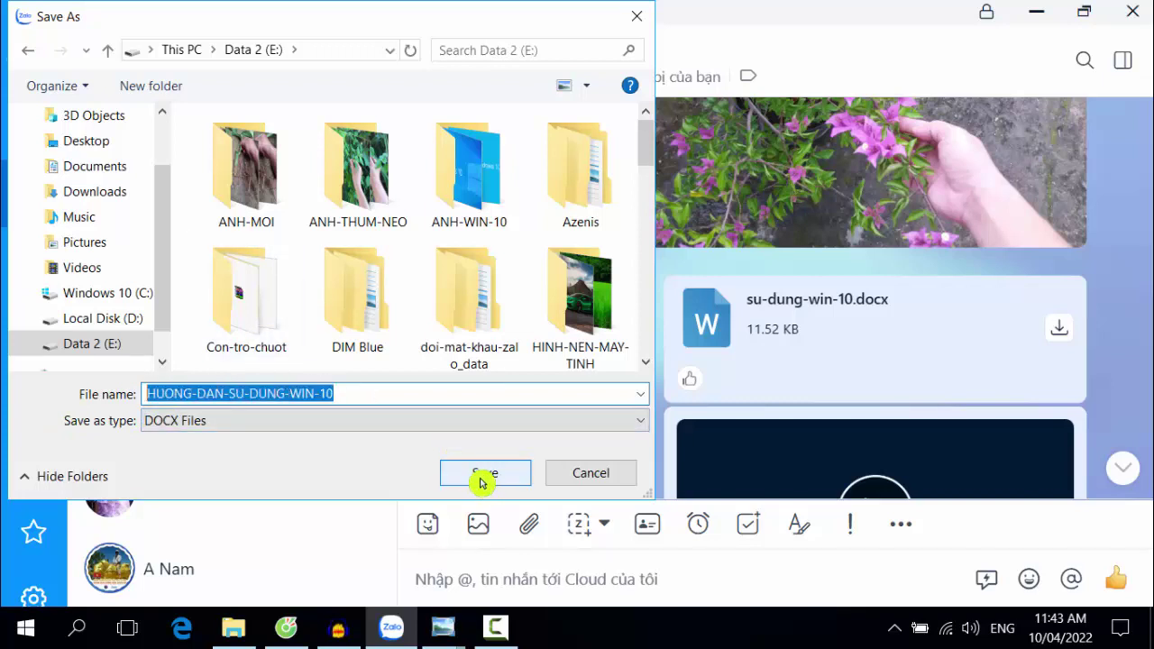
pyautogui.click(485, 474)
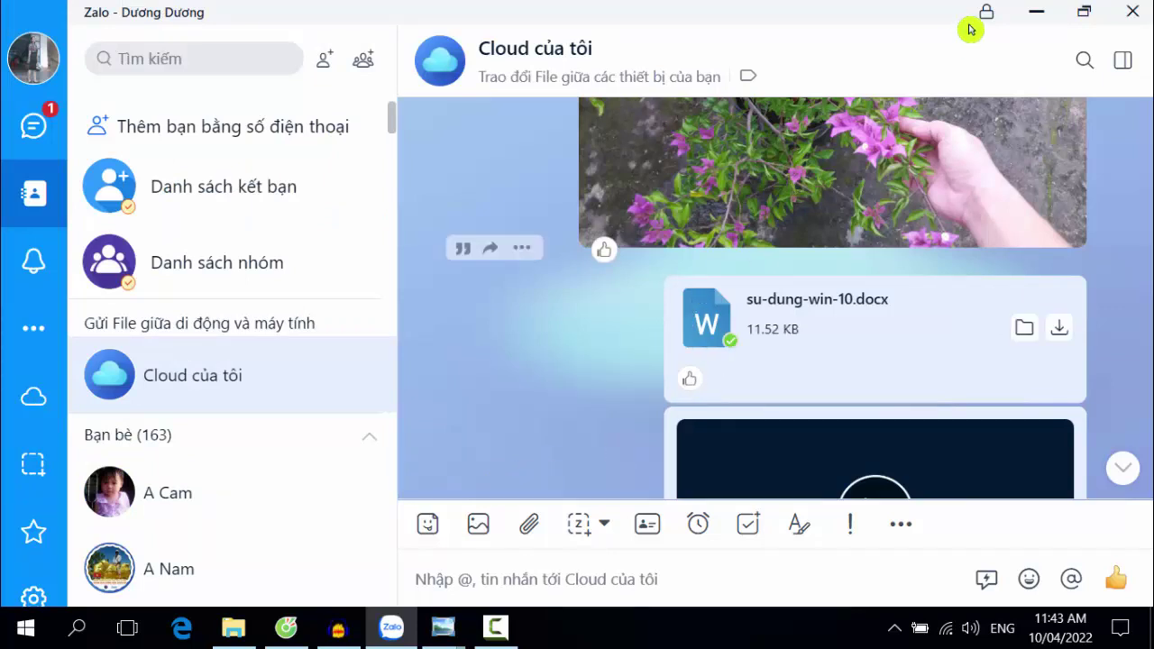
# Save the chat video sử-dụng-chuột-dây.mp4 to the Data 2 (E:) drive as an MP4 file named CACH-SU-DUNG-CHUOT-QUANG
pyautogui.scroll(-1, 523, 355)
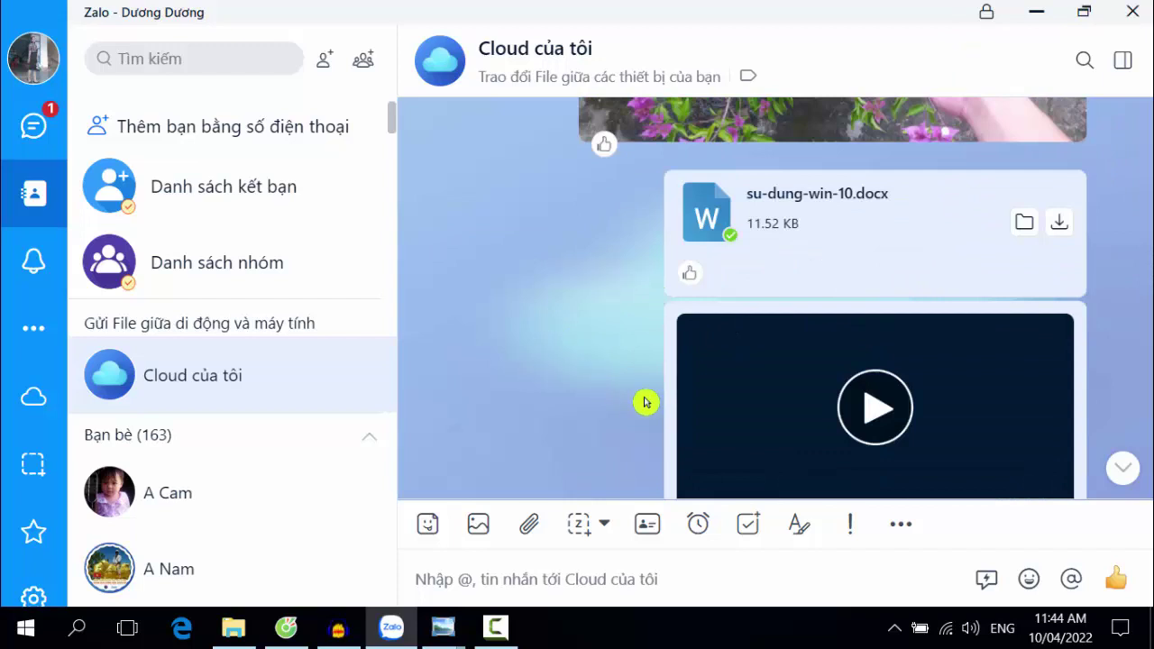
pyautogui.scroll(-1, 1136, 334)
pyautogui.scroll(2, 1137, 335)
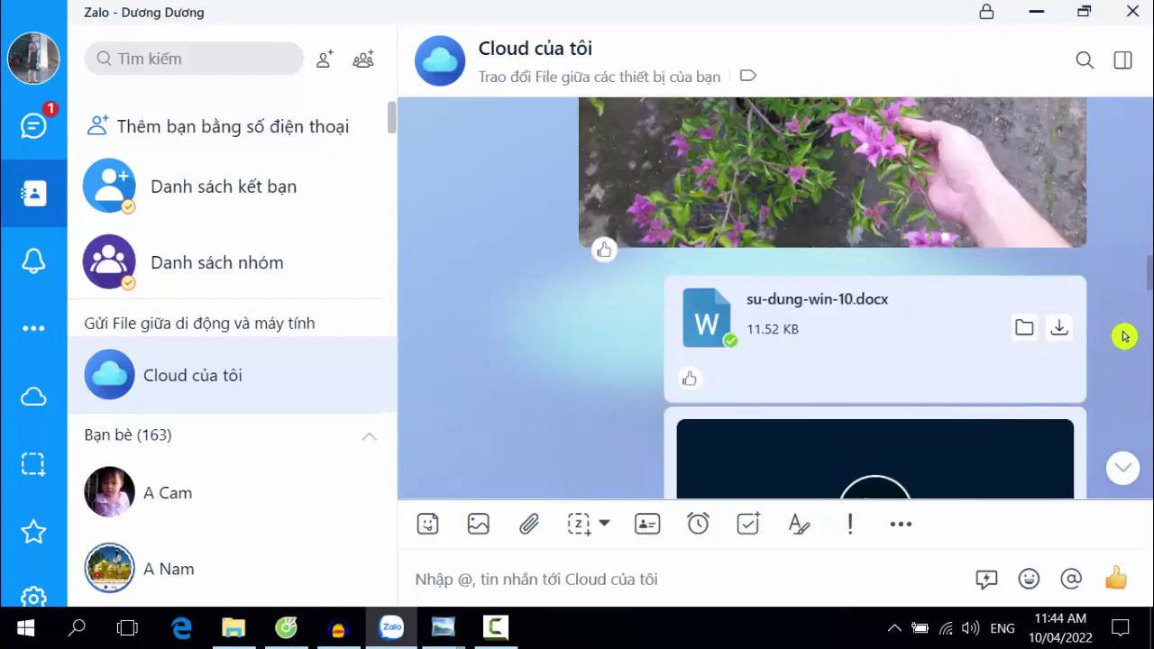
pyautogui.scroll(-1, 1137, 330)
pyautogui.scroll(-2, 1137, 330)
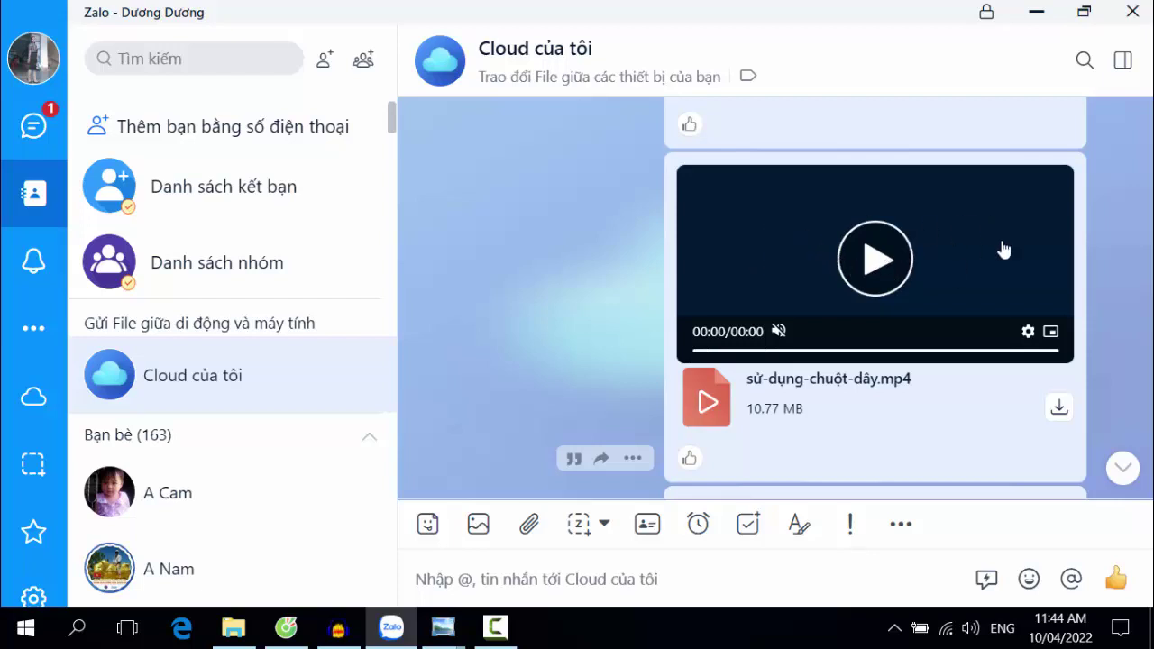
pyautogui.click(1060, 413)
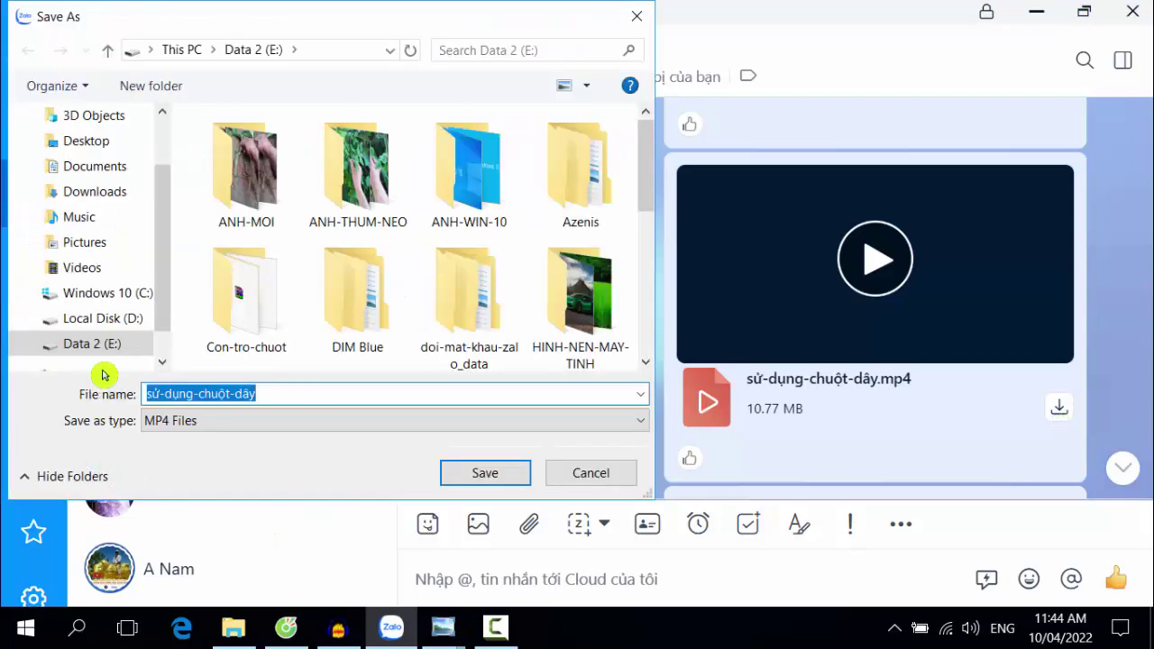
pyautogui.click(97, 354)
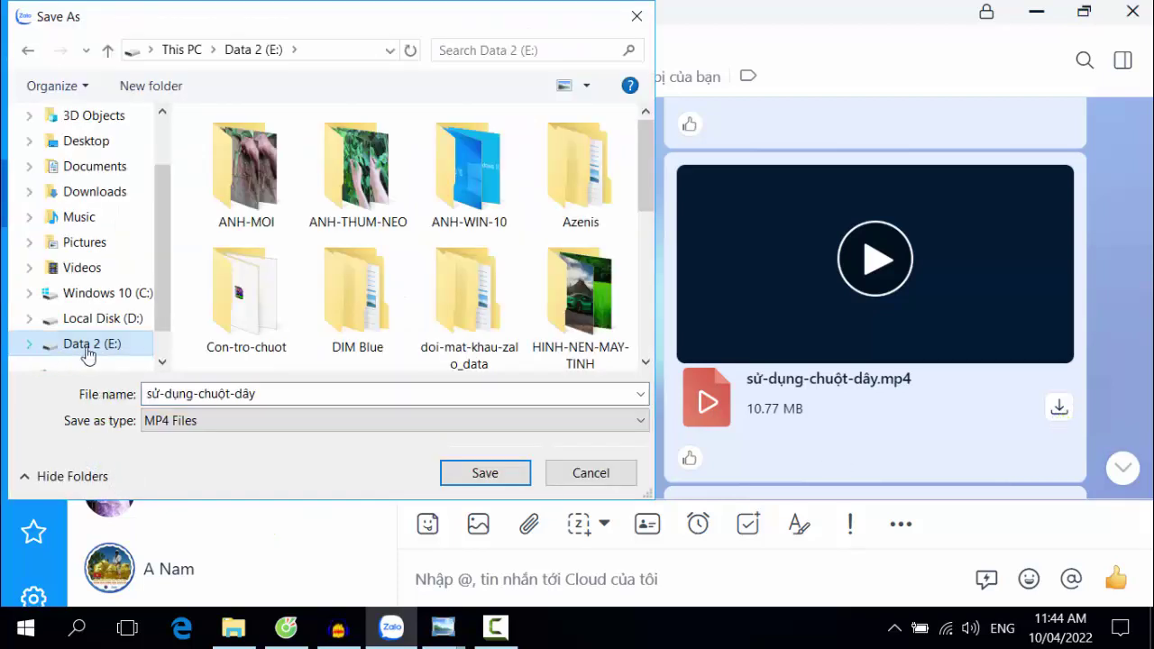
pyautogui.click(293, 394)
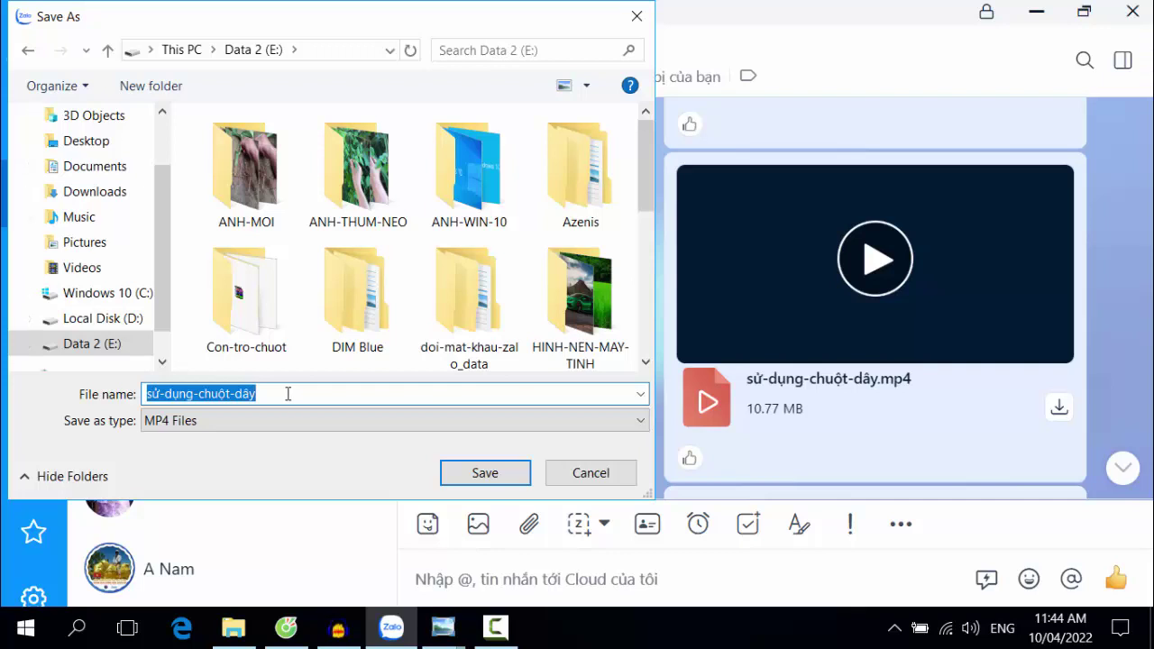
pyautogui.write('vac')
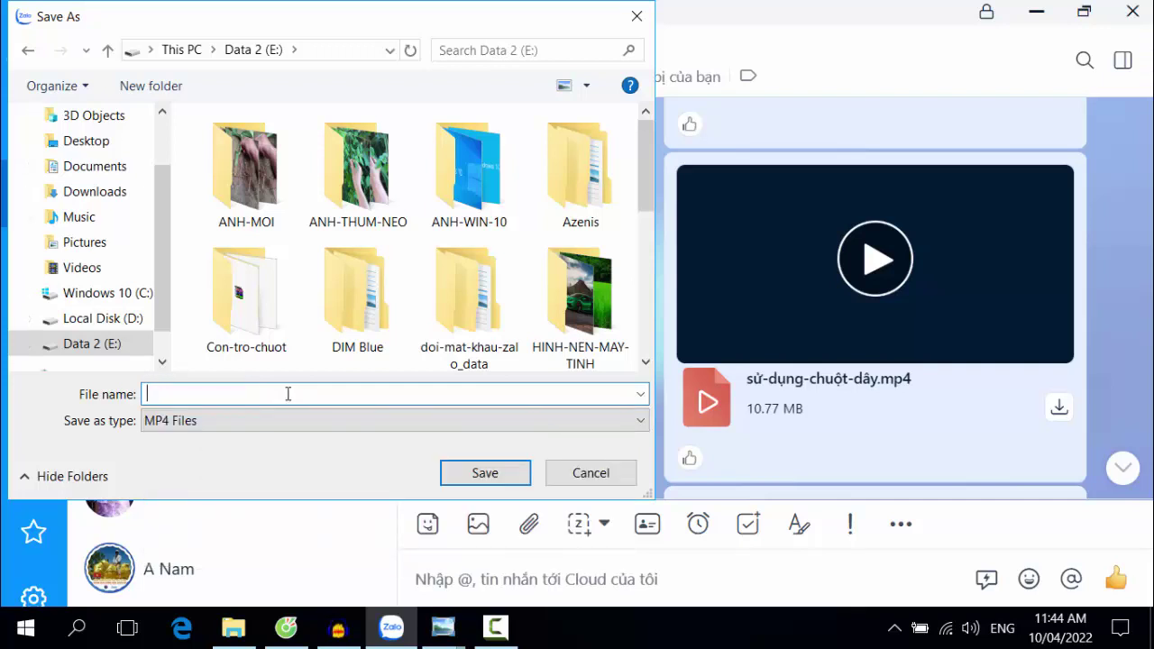
pyautogui.write('cacH-SU-DUNG-CHUOT-QUANG')
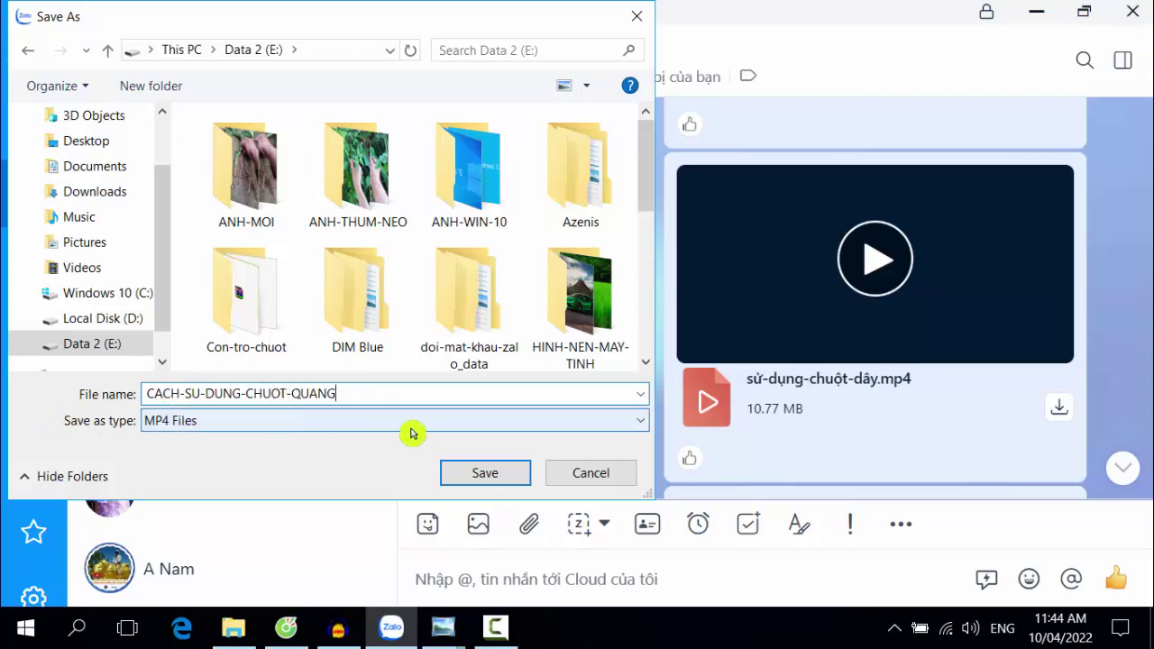
pyautogui.moveTo(351, 394); pyautogui.dragTo(151, 401)
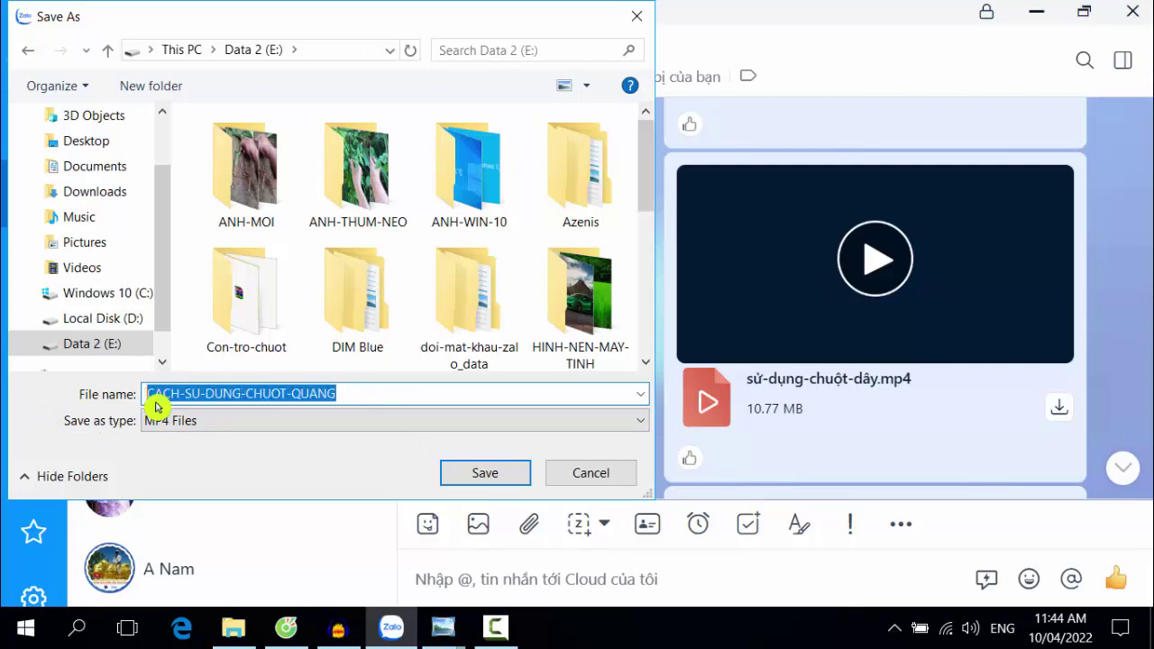
pyautogui.click(423, 399)
pyautogui.click(481, 481)
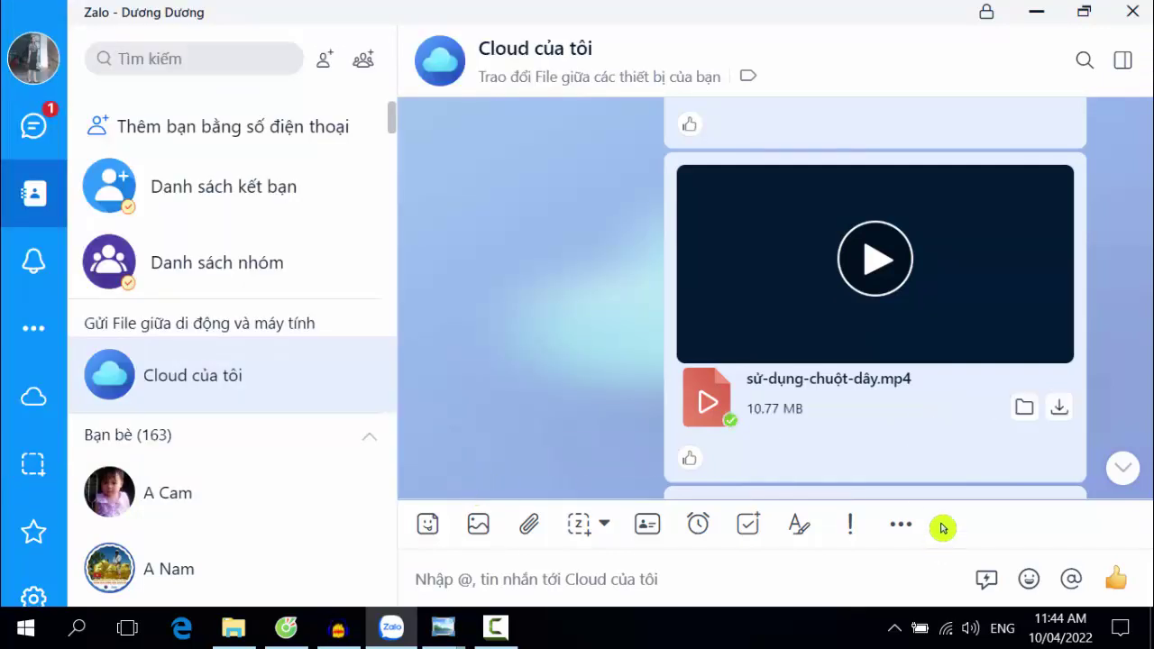
# Browse the rest of the chat for other Word, Excel, PowerPoint, and video files that can be downloaded
pyautogui.scroll(1, 1127, 356)
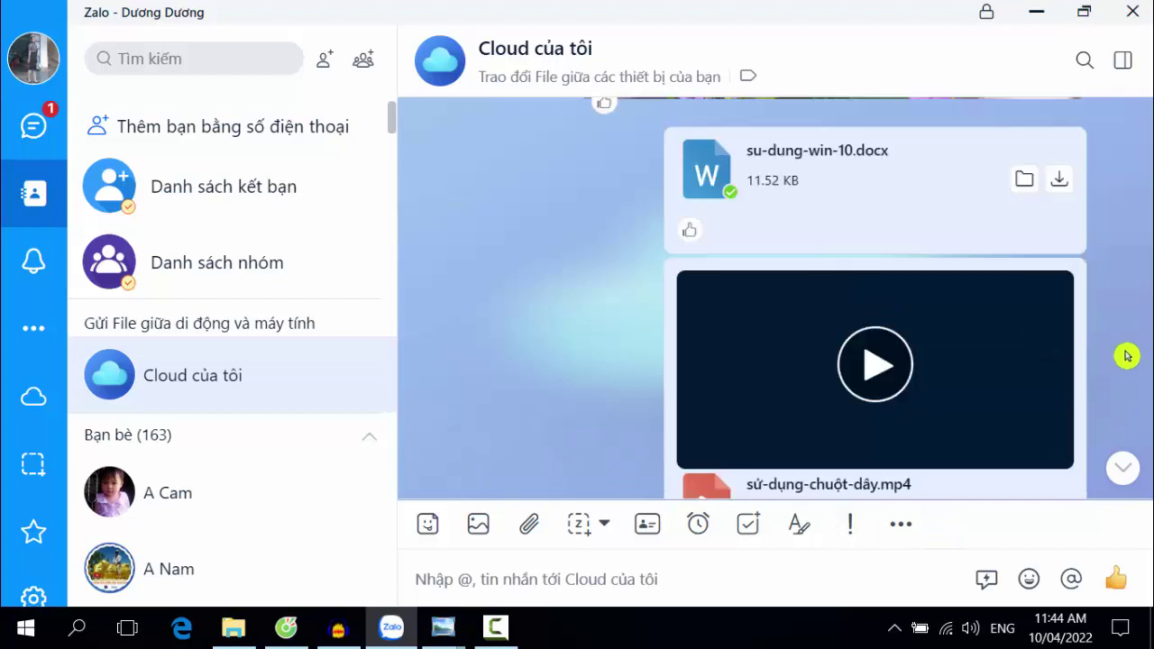
pyautogui.moveTo(1149, 287); pyautogui.dragTo(1147, 357)
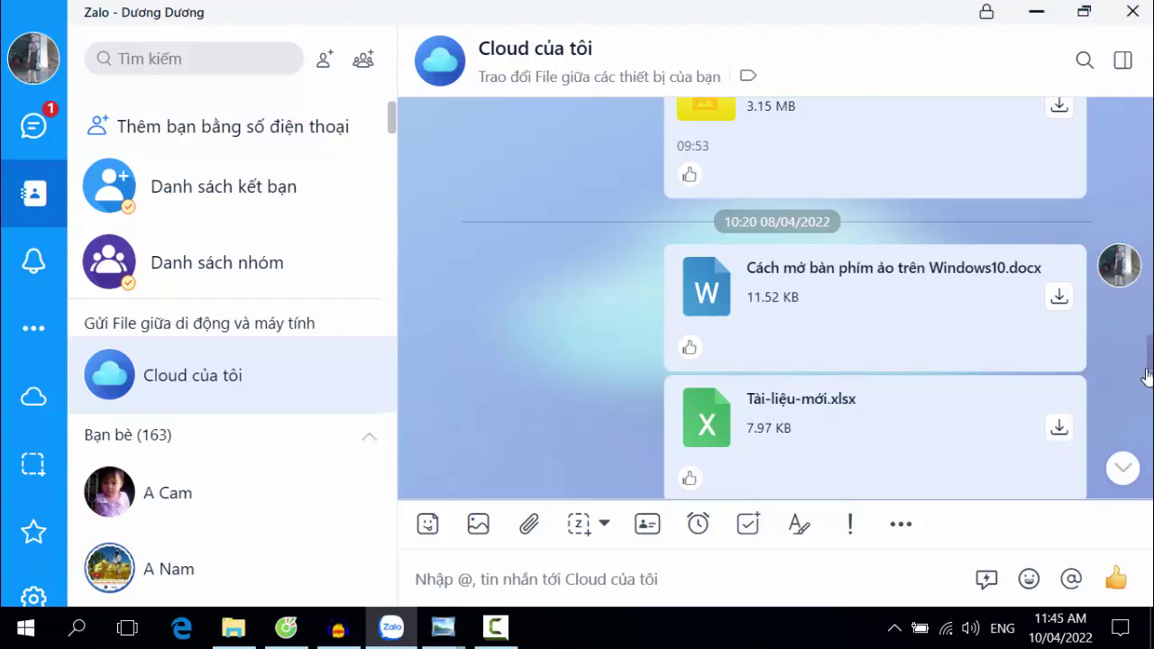
pyautogui.scroll(-2, 1148, 379)
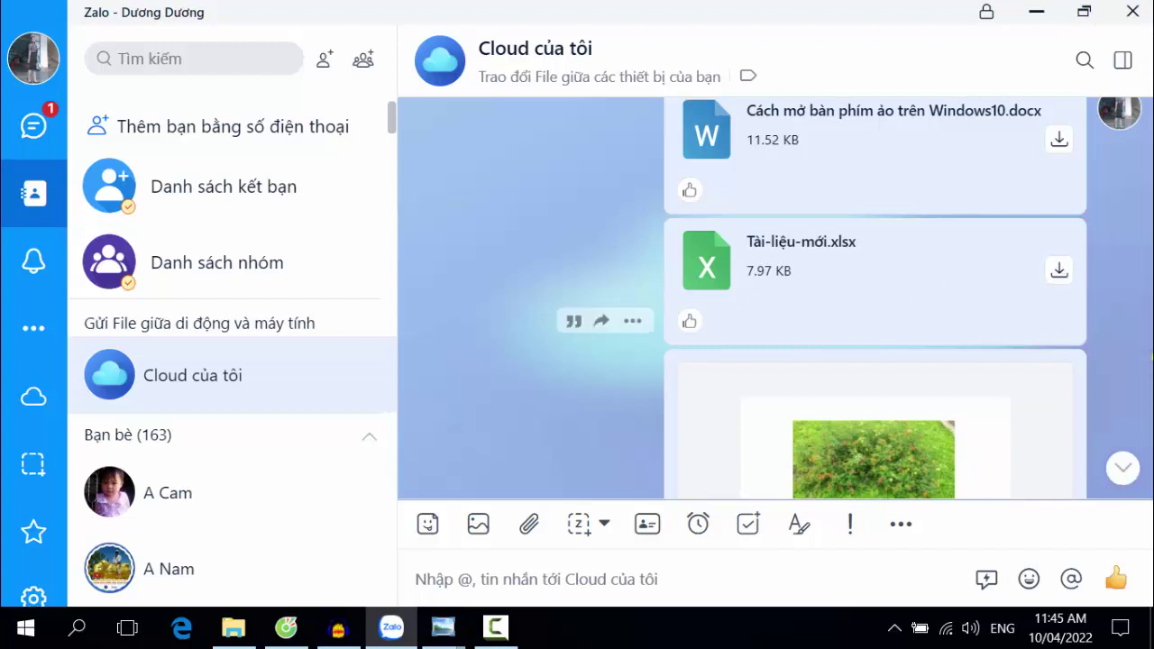
pyautogui.scroll(-3, 778, 291)
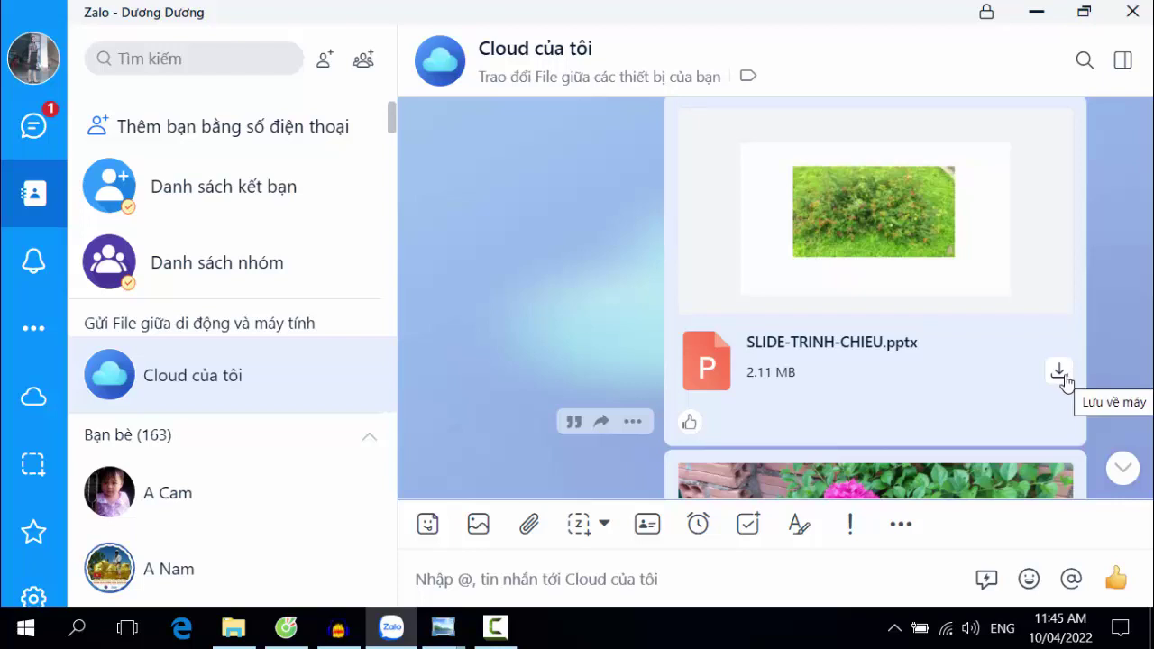
pyautogui.scroll(-1, 1082, 361)
pyautogui.scroll(1, 1082, 361)
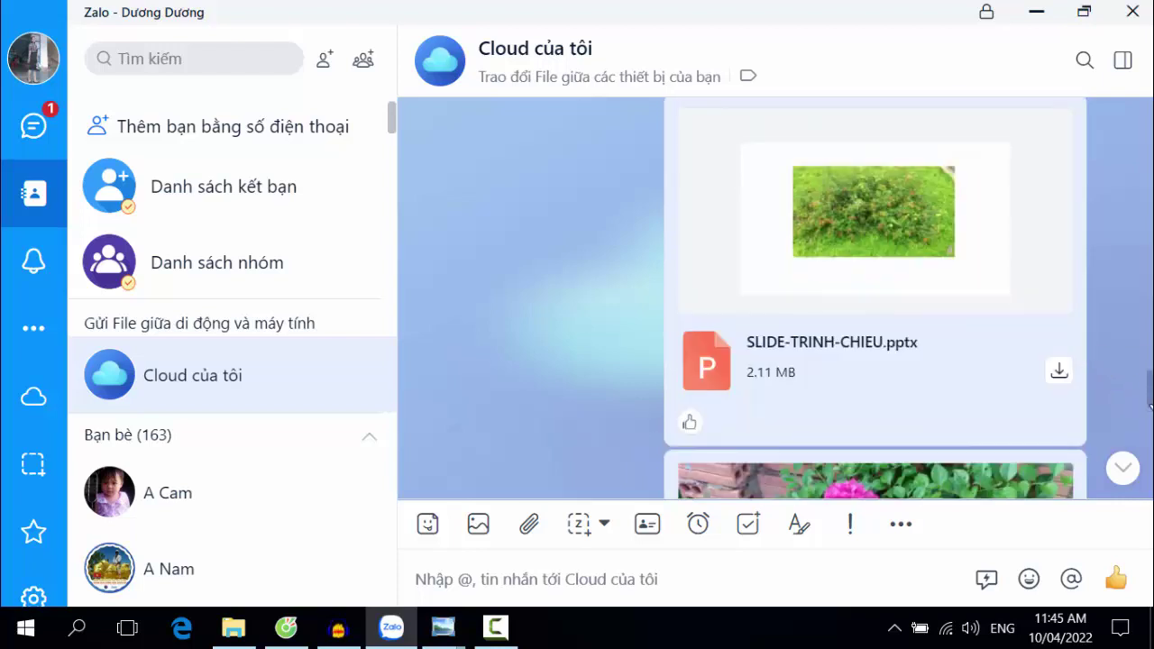
pyautogui.scroll(-8, 809, 434)
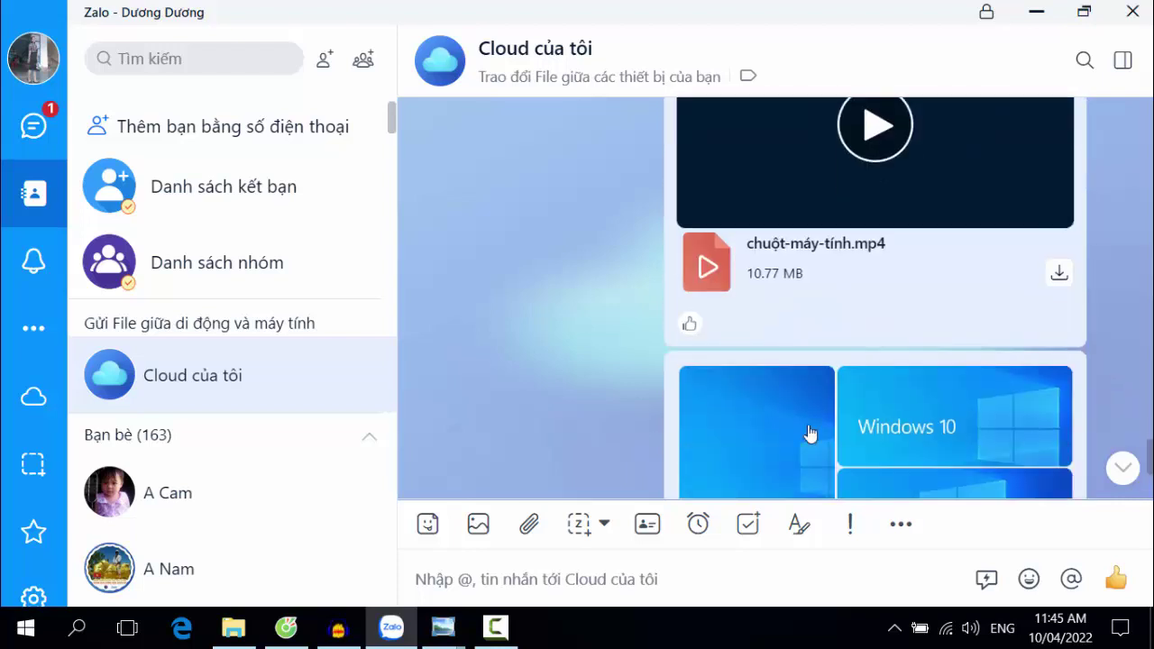
# Minimize the chat window, close the open File Explorer window, and reopen the Data 2 (E:) drive from This PC
pyautogui.click(1036, 16)
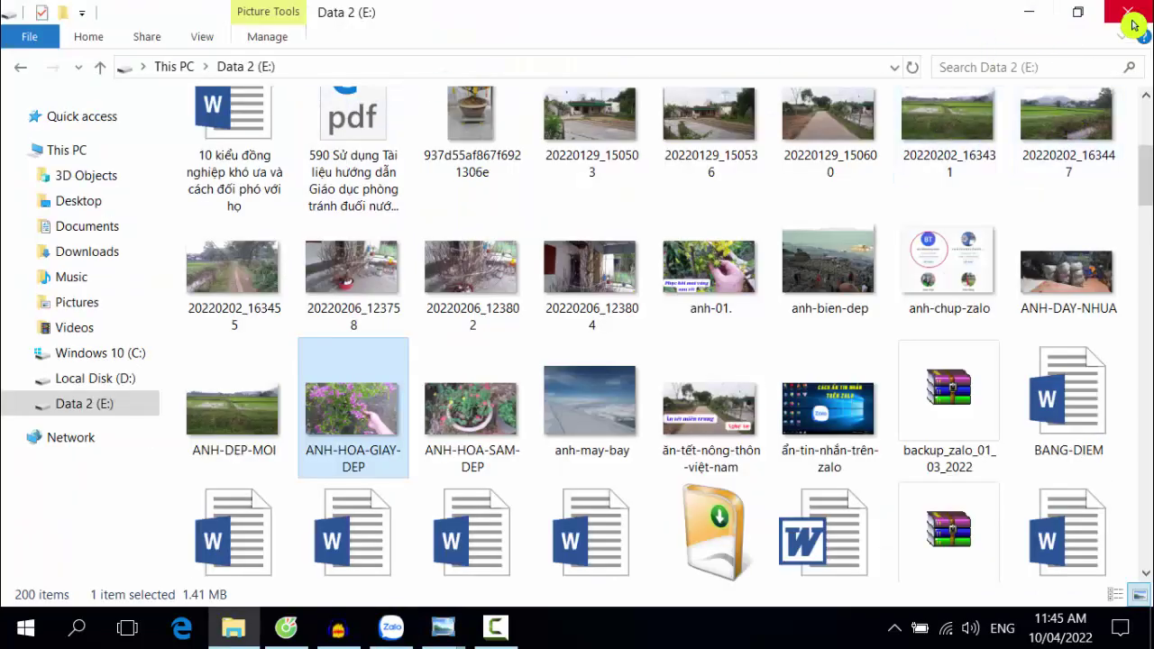
pyautogui.click(1133, 12)
pyautogui.doubleClick(49, 173)
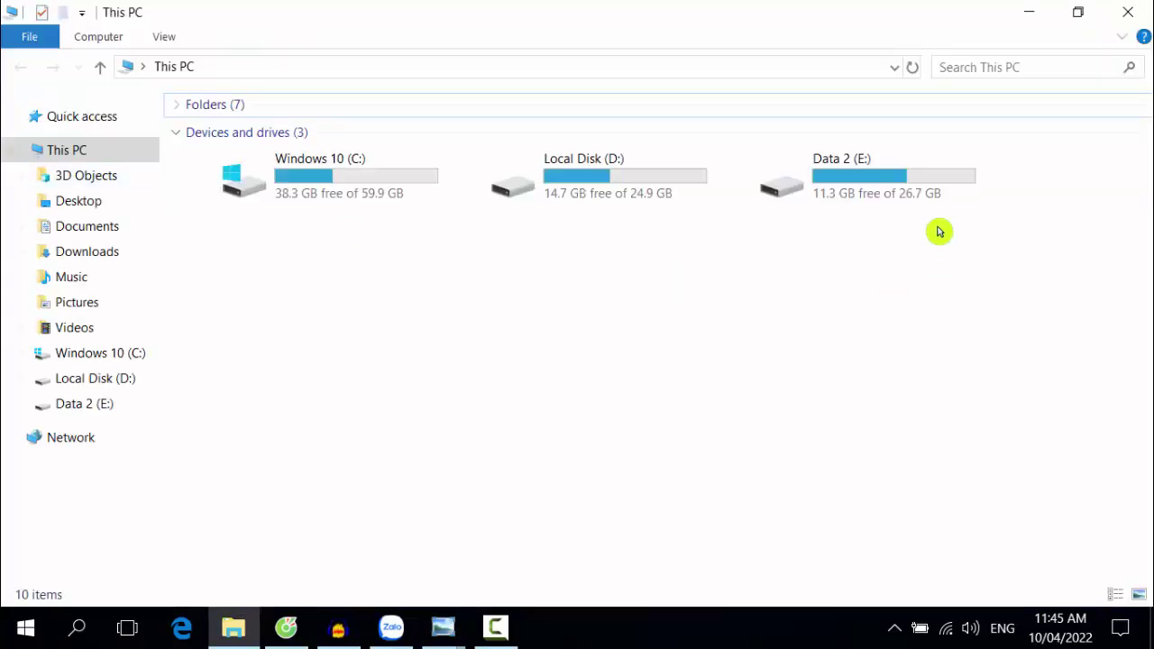
pyautogui.doubleClick(902, 200)
# Find the saved CACH-SU-DUNG-CHUOT-QUANG video on the Data 2 (E:) drive, play it, and close the player
pyautogui.scroll(-2, 1144, 162)
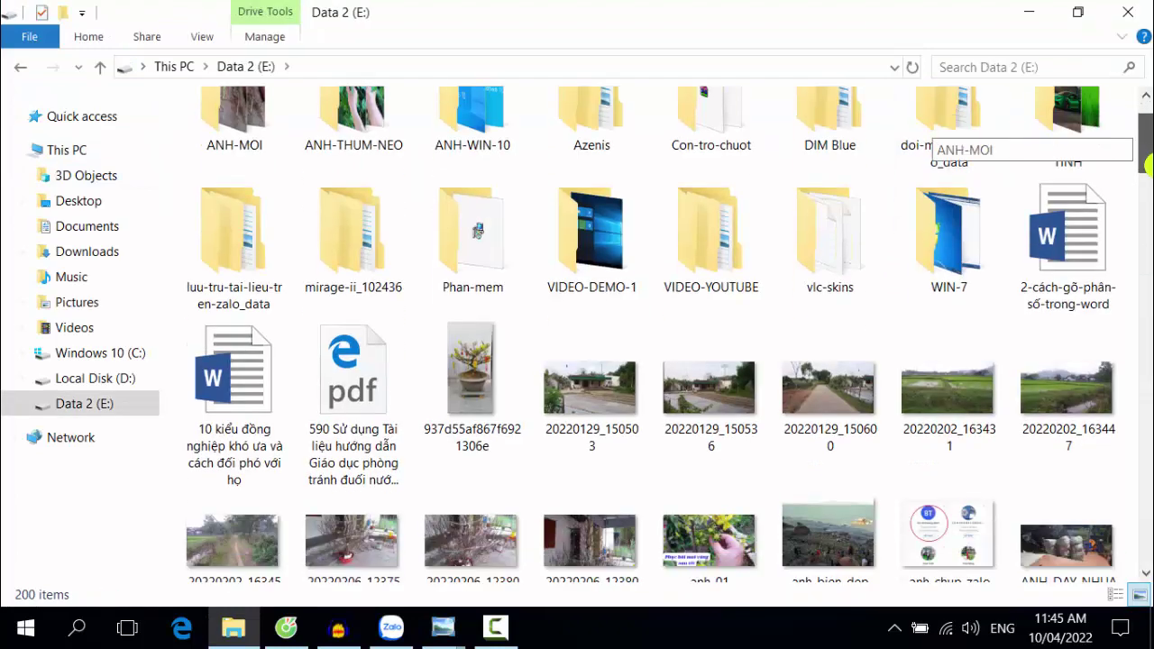
pyautogui.moveTo(1147, 171); pyautogui.dragTo(1142, 226)
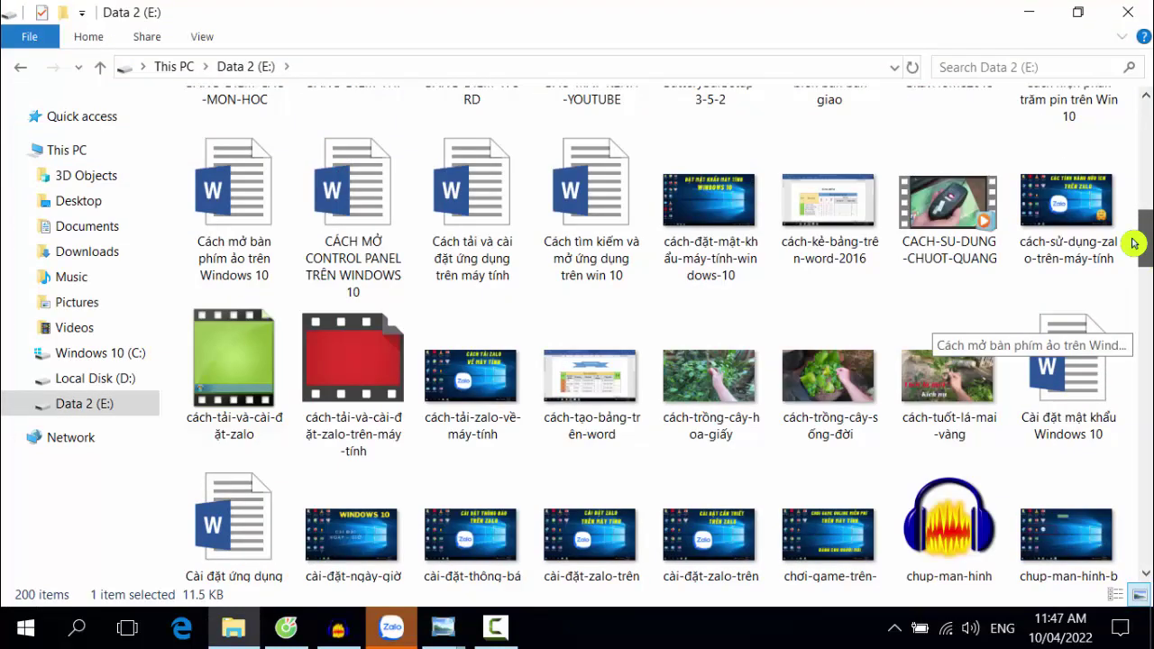
pyautogui.moveTo(1134, 243); pyautogui.dragTo(1136, 247)
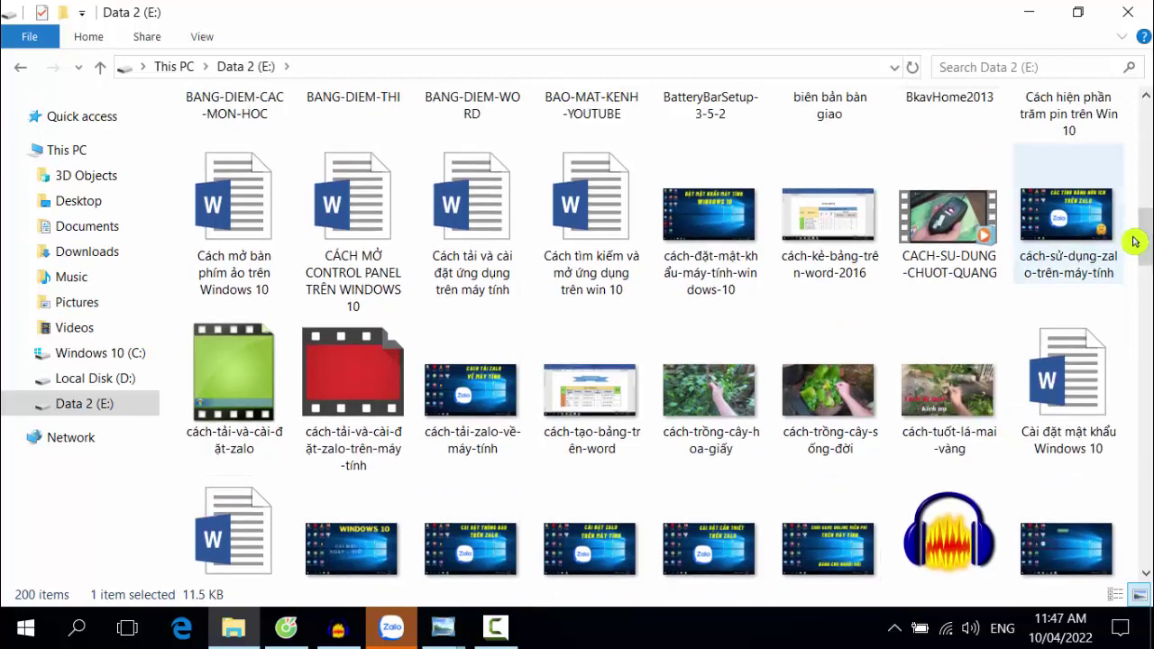
pyautogui.scroll(3, 955, 235)
pyautogui.scroll(-2, 973, 262)
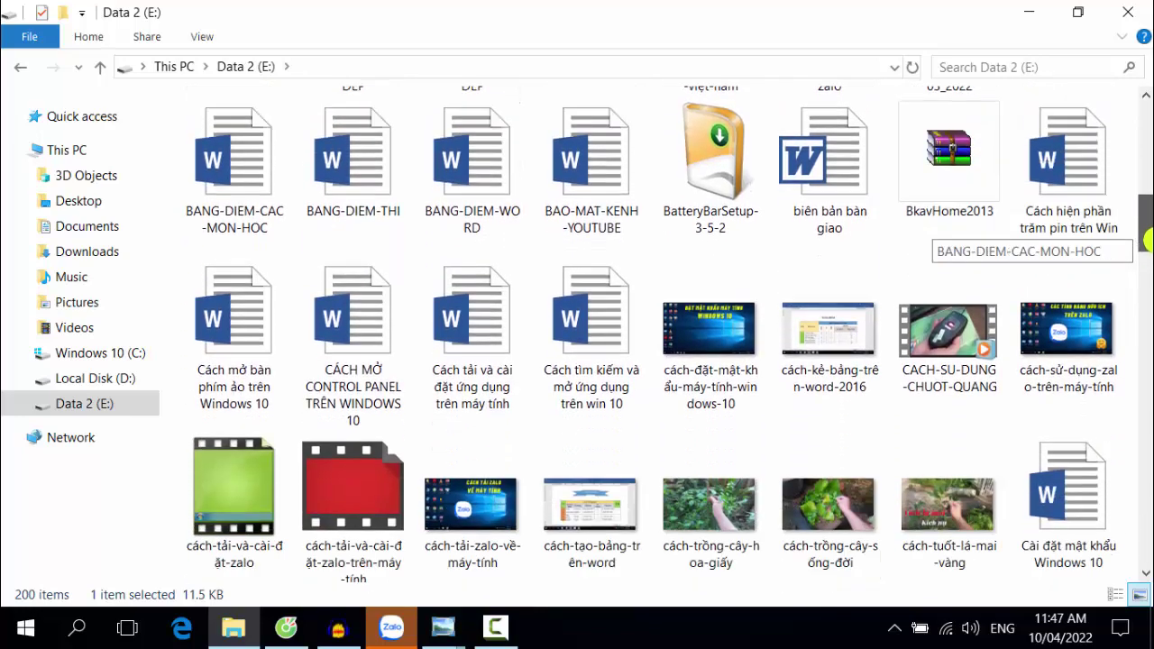
pyautogui.click(980, 339)
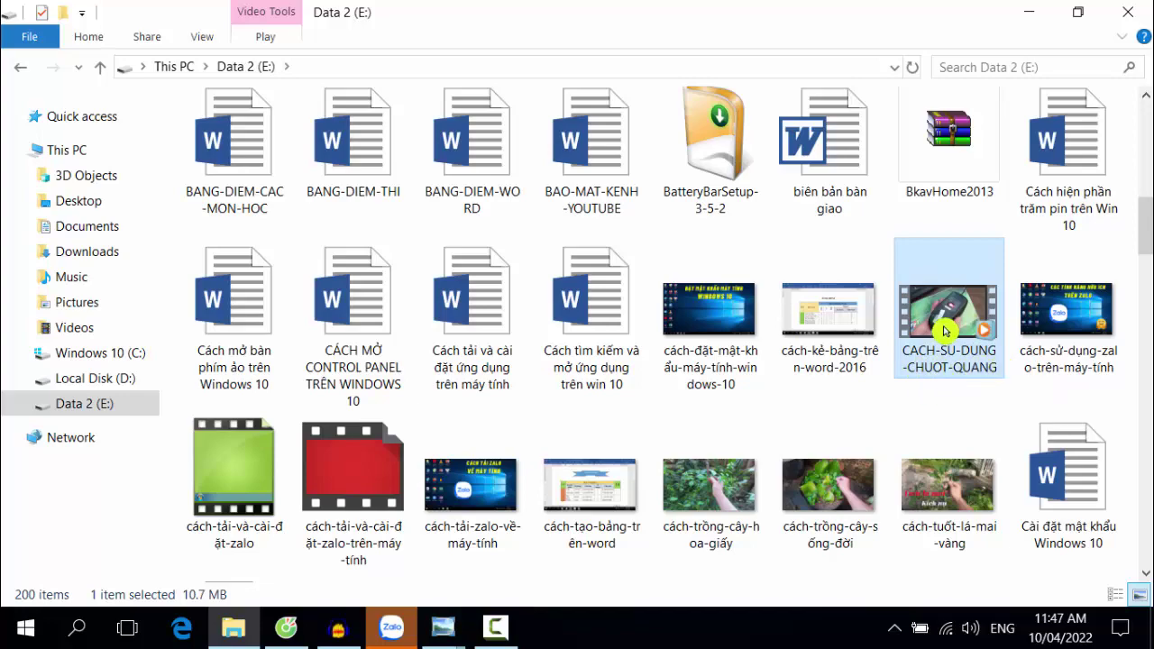
pyautogui.doubleClick(944, 332)
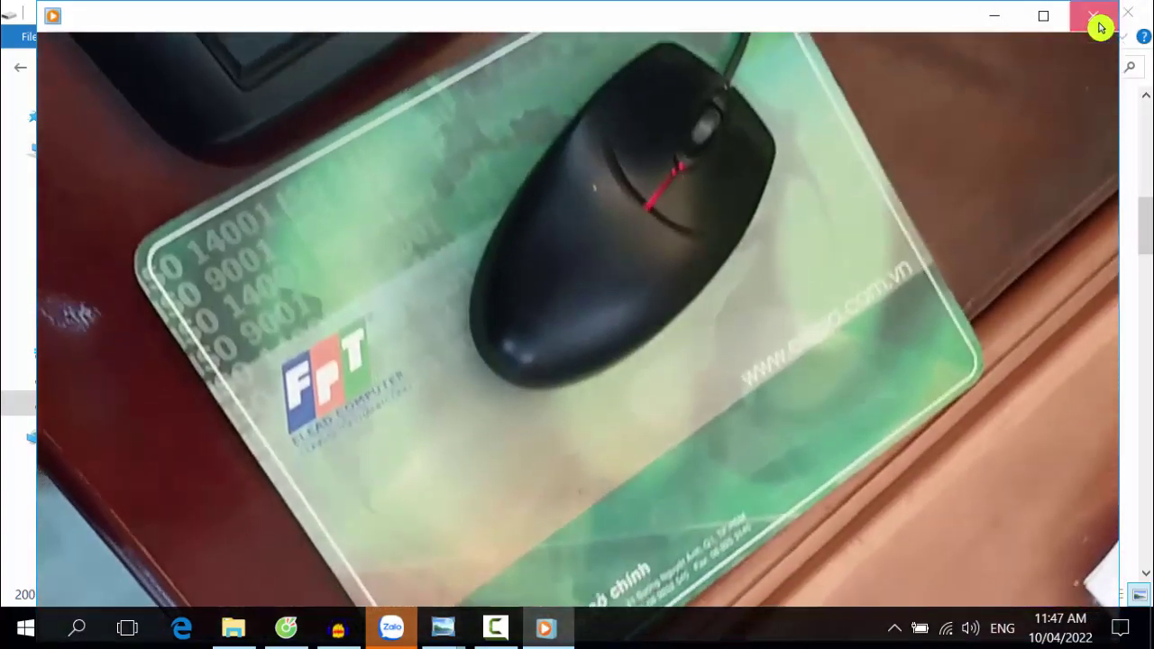
pyautogui.click(1093, 16)
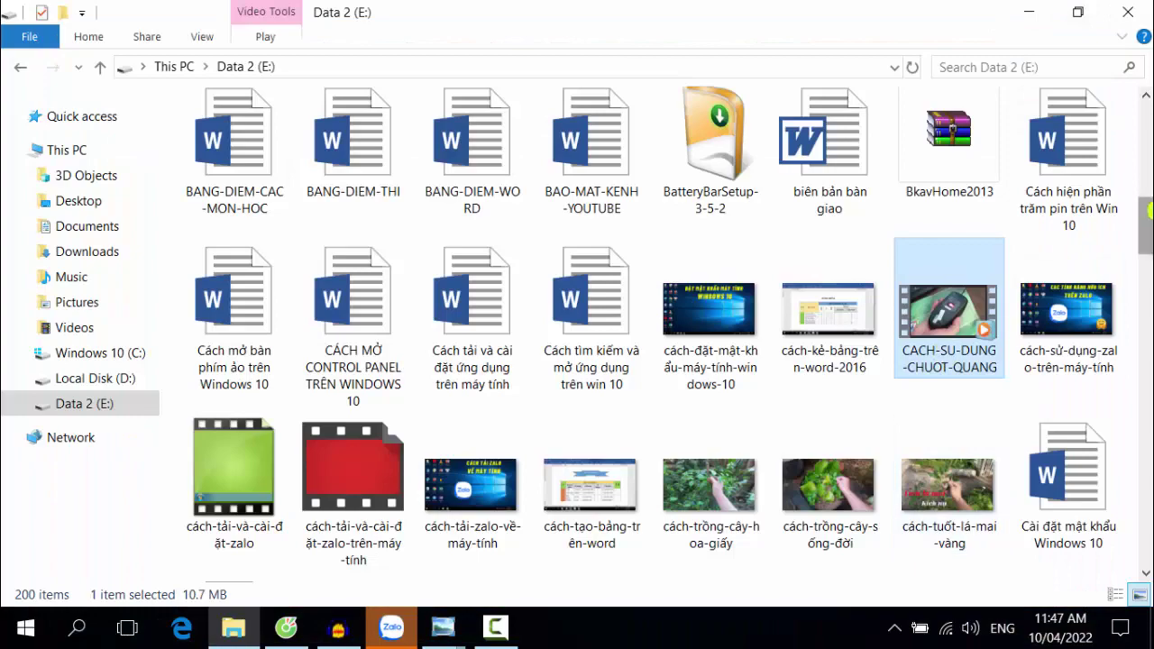
# Locate the saved HUONG-DAN-SU-DUNG-WIN-10 Word document and the hoa-sam-dep photo on the Data 2 (E:) drive
pyautogui.moveTo(1150, 217); pyautogui.dragTo(1149, 318)
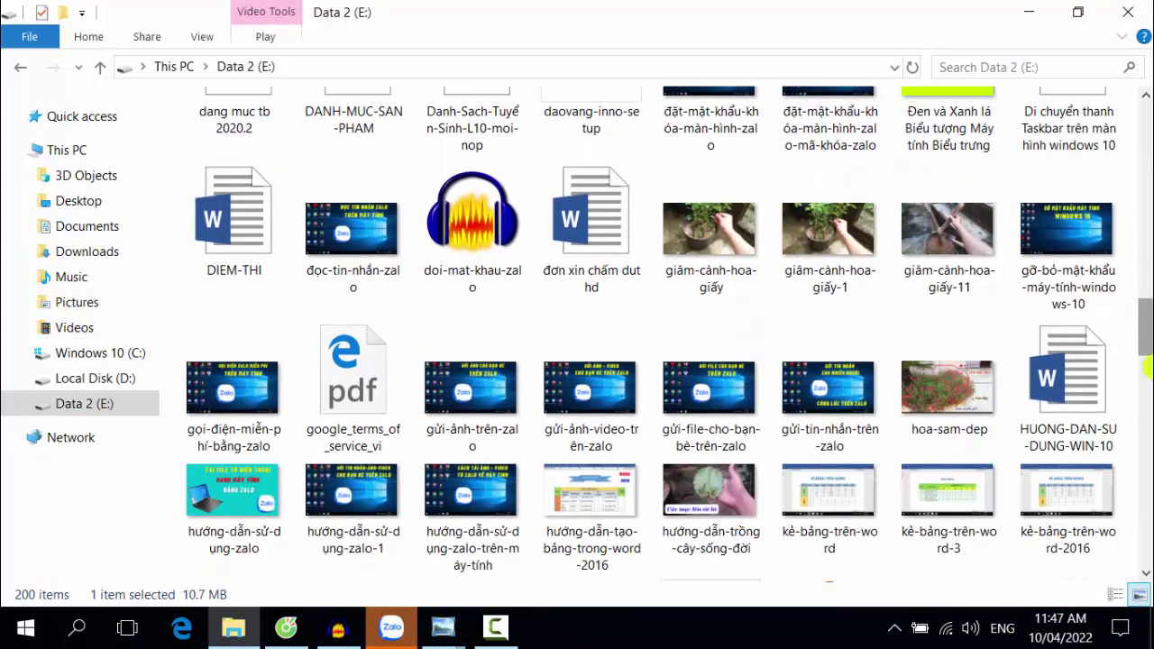
pyautogui.click(1082, 422)
pyautogui.click(924, 431)
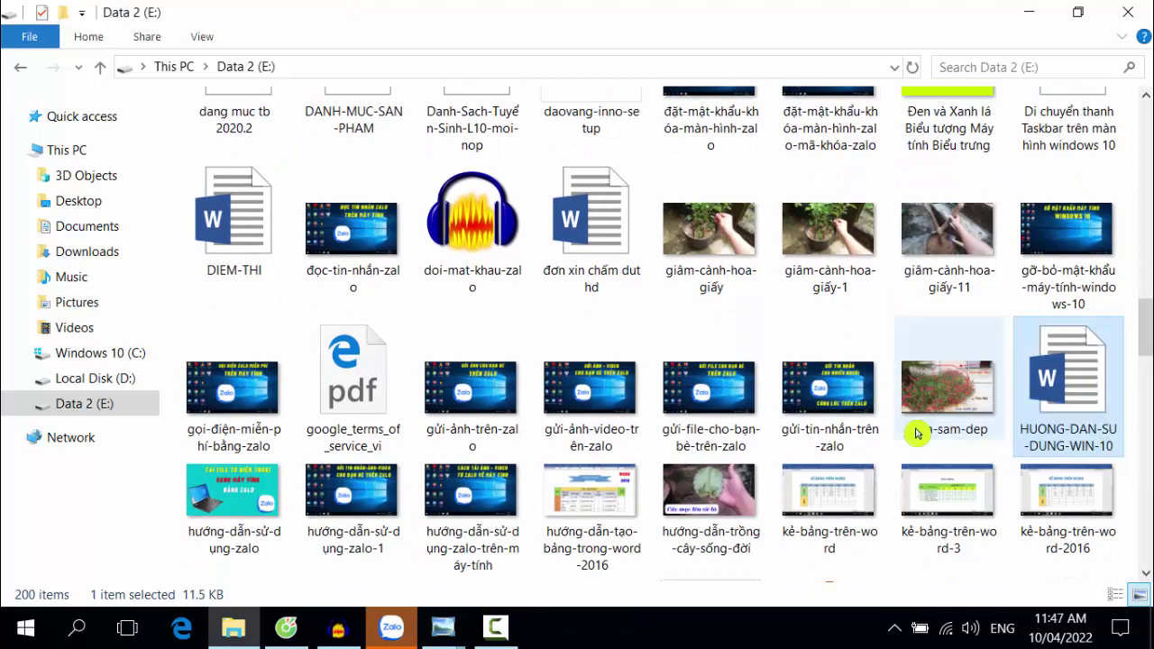
pyautogui.click(1091, 402)
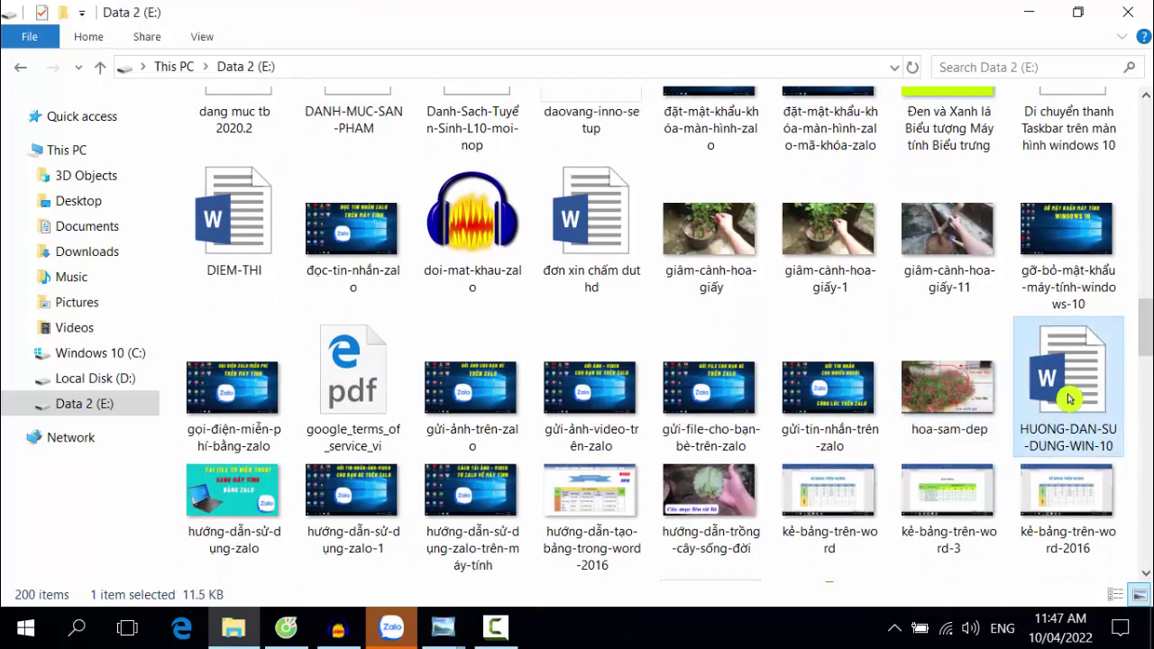
pyautogui.click(1147, 383)
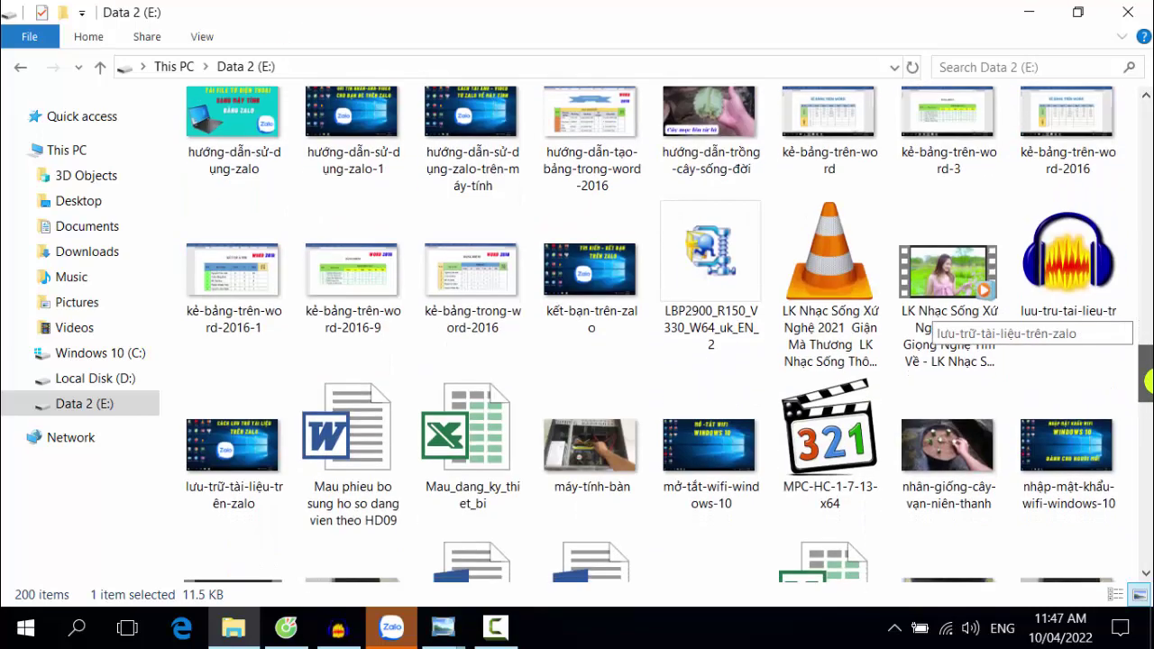
pyautogui.scroll(3, 1147, 383)
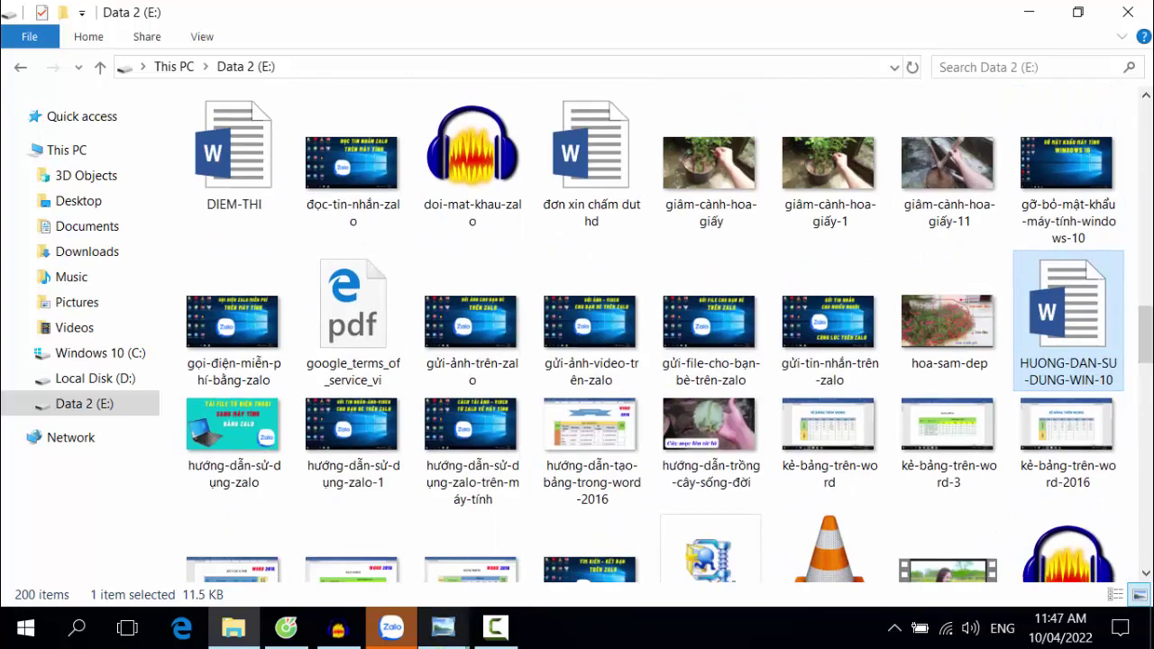
# Bring up the hướng-dẫn-sử-dụng-zalo picture in Windows Photo Viewer, view it, and minimize the viewer
pyautogui.moveTo(443, 638)
pyautogui.click(216, 536)
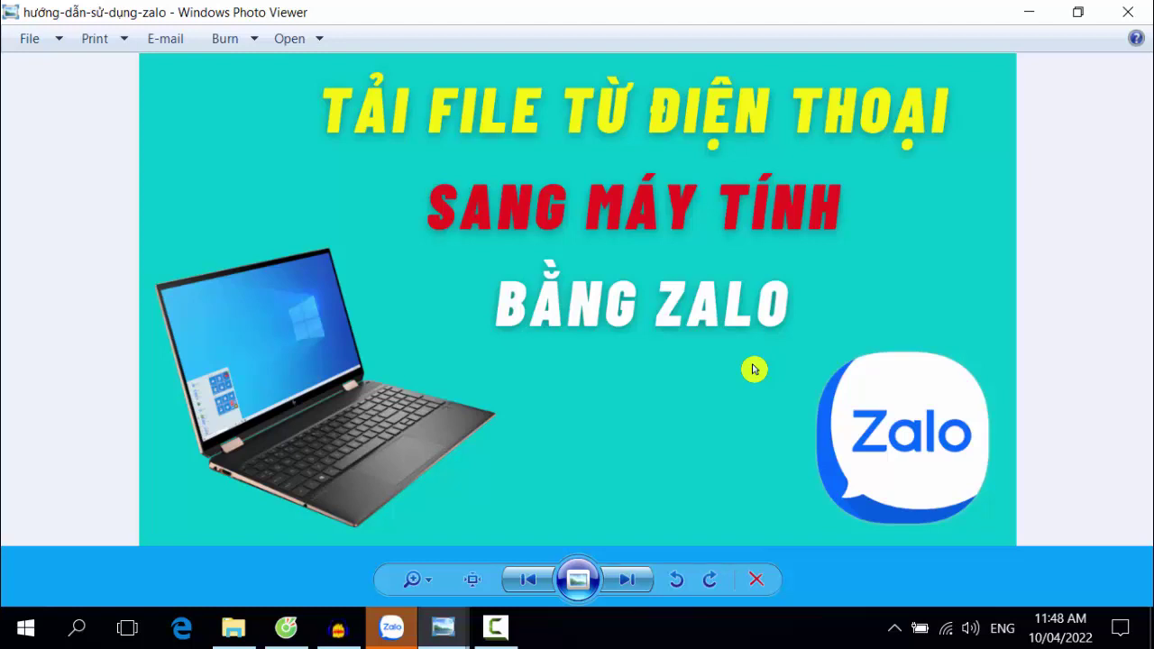
pyautogui.click(1028, 12)
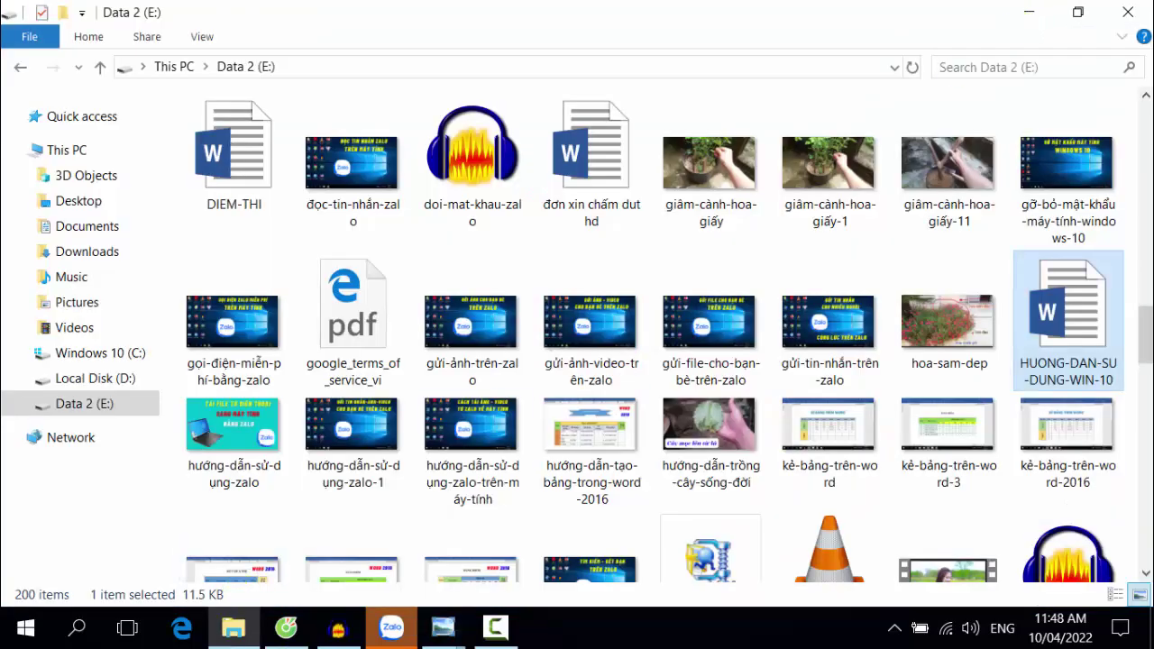
# Switch to the Cốc Cốc browser and search YouTube for "kham pha cuoc song tv" in place of the existing query
pyautogui.click(287, 631)
pyautogui.tripleClick(343, 110)
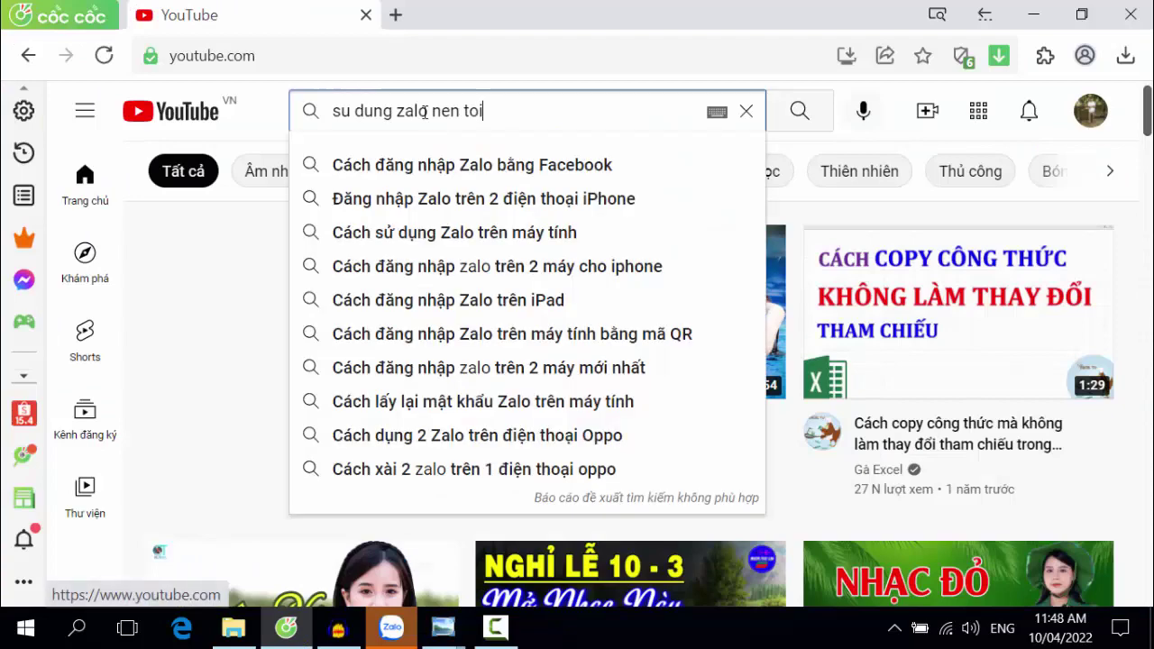
pyautogui.press('BackSpace')
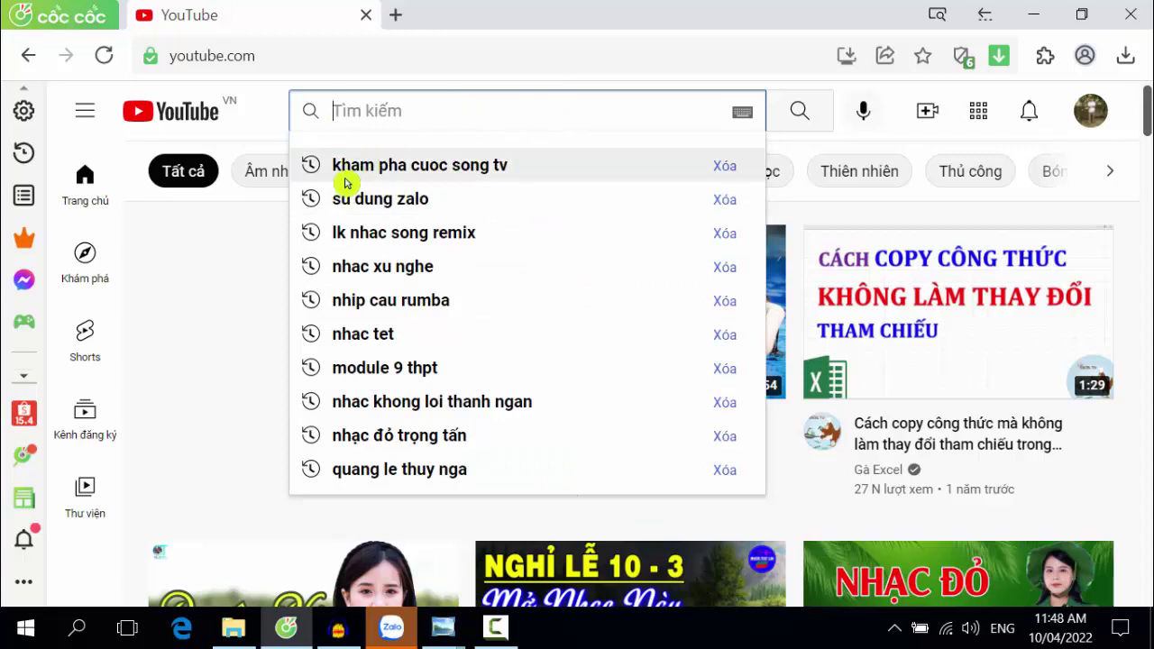
pyautogui.click(433, 179)
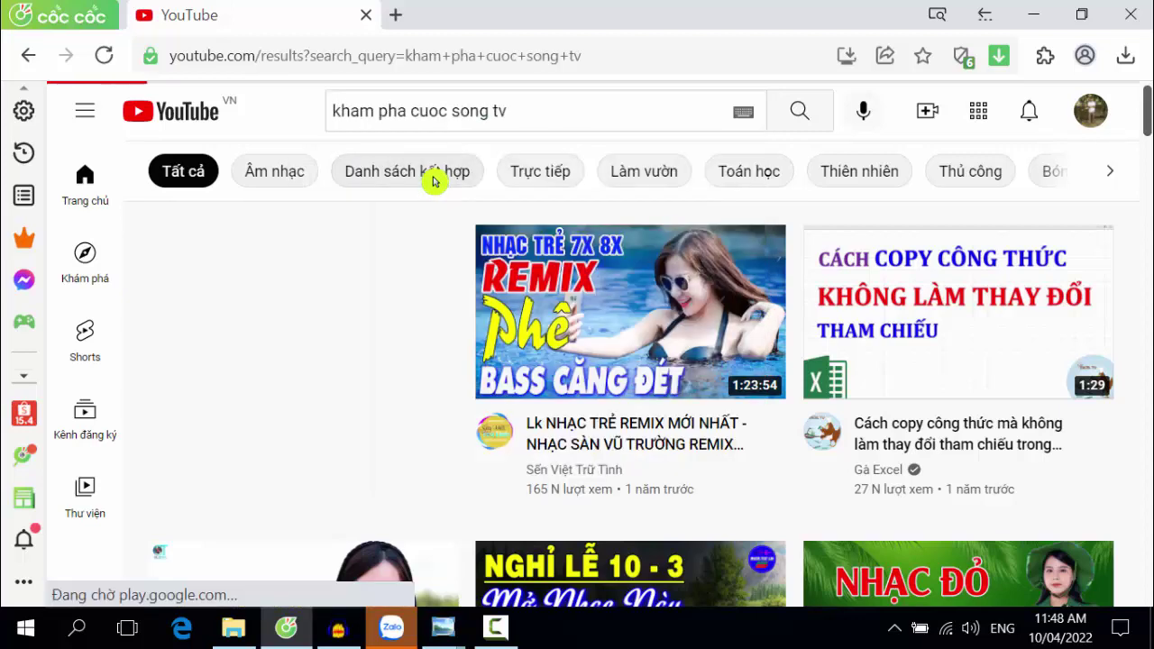
pyautogui.click(527, 116)
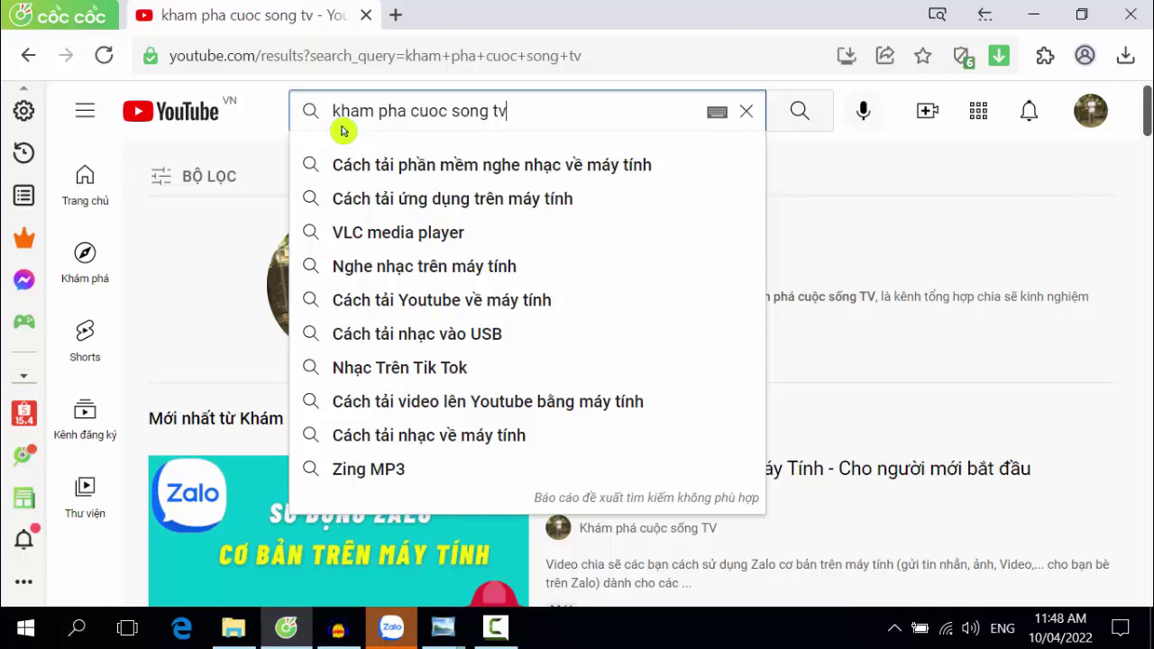
pyautogui.scroll(-2, 508, 119)
pyautogui.scroll(2, 508, 119)
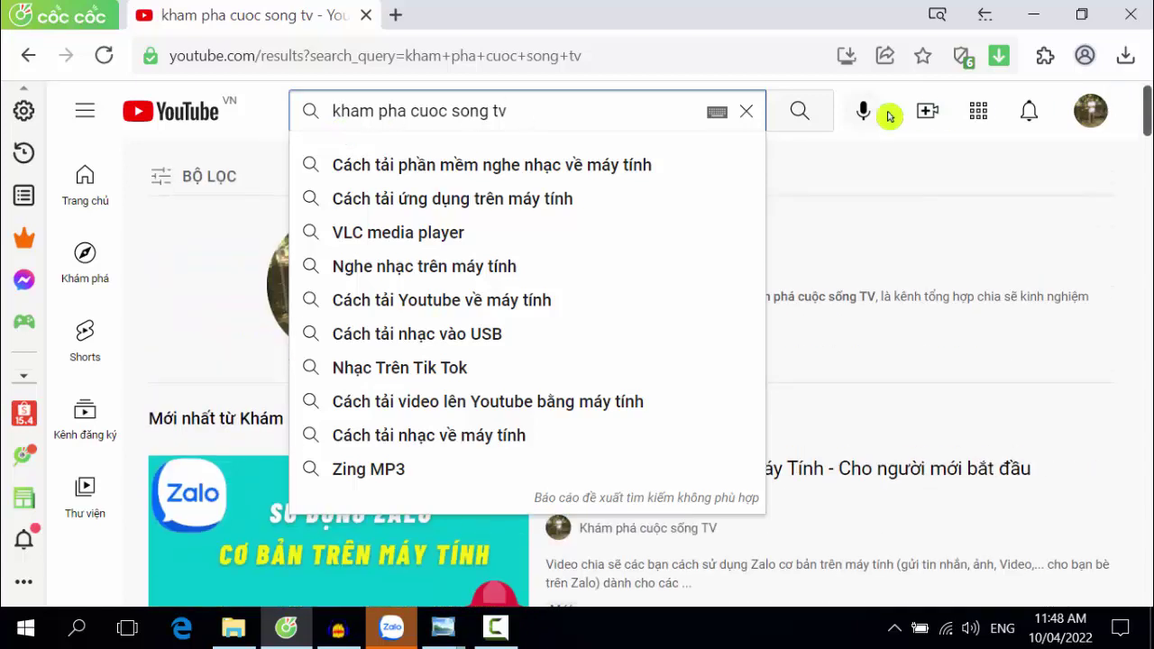
pyautogui.click(799, 115)
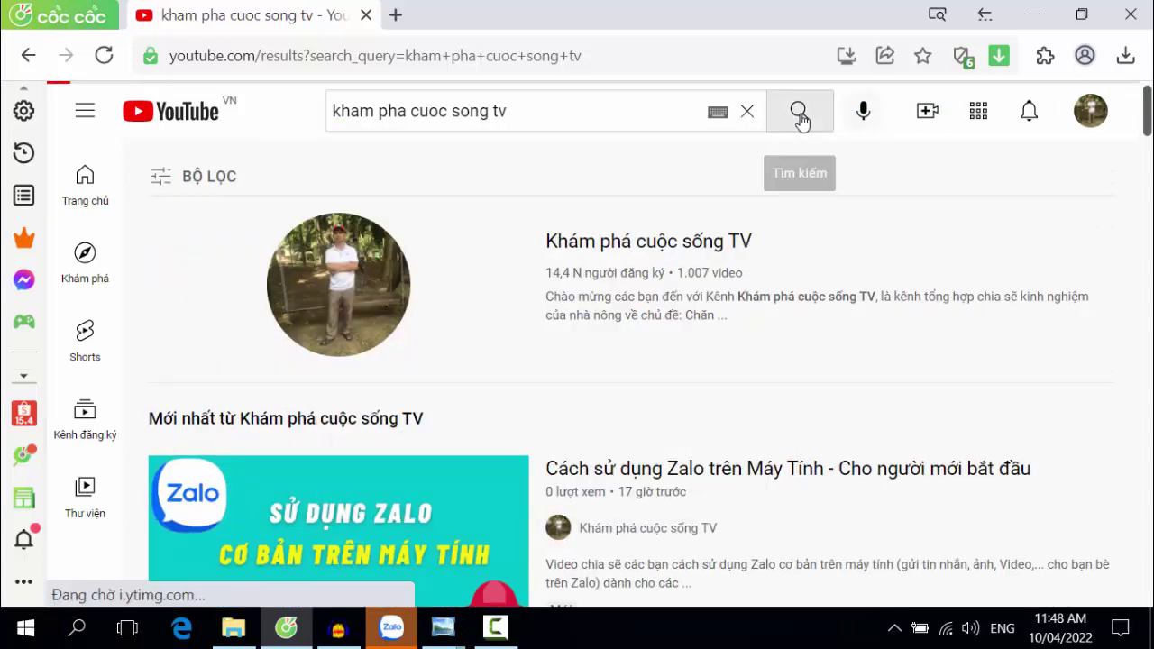
# Open the Khám phá cuộc sống TV channel from the search results and show its list of uploaded videos
pyautogui.click(396, 294)
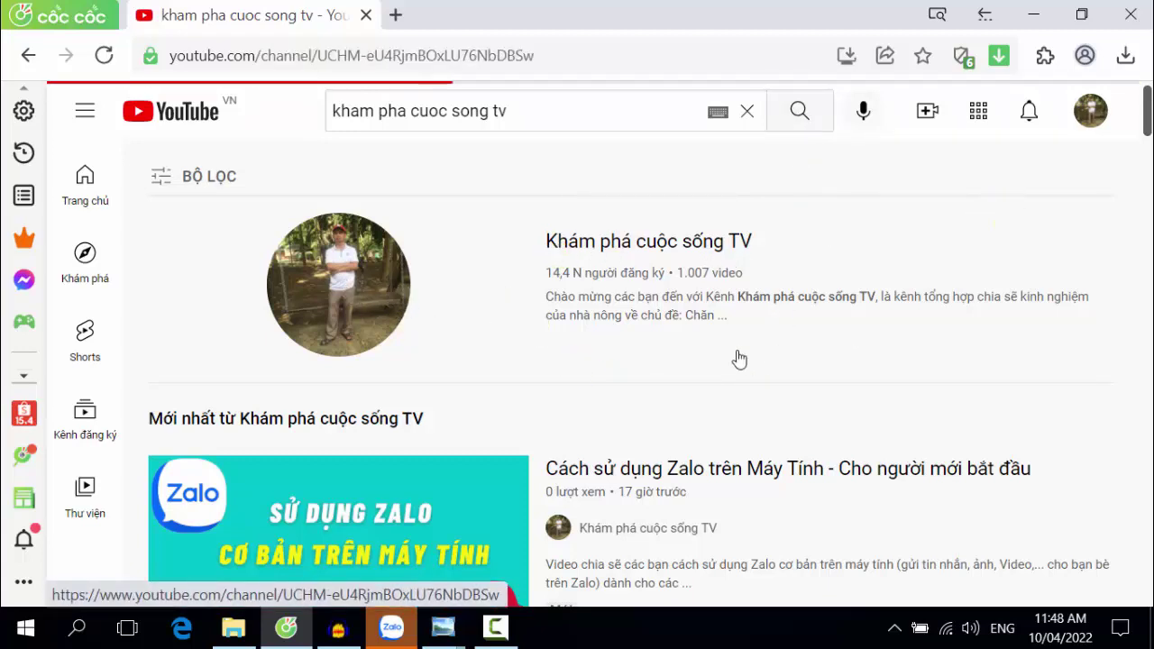
pyautogui.scroll(-4, 302, 527)
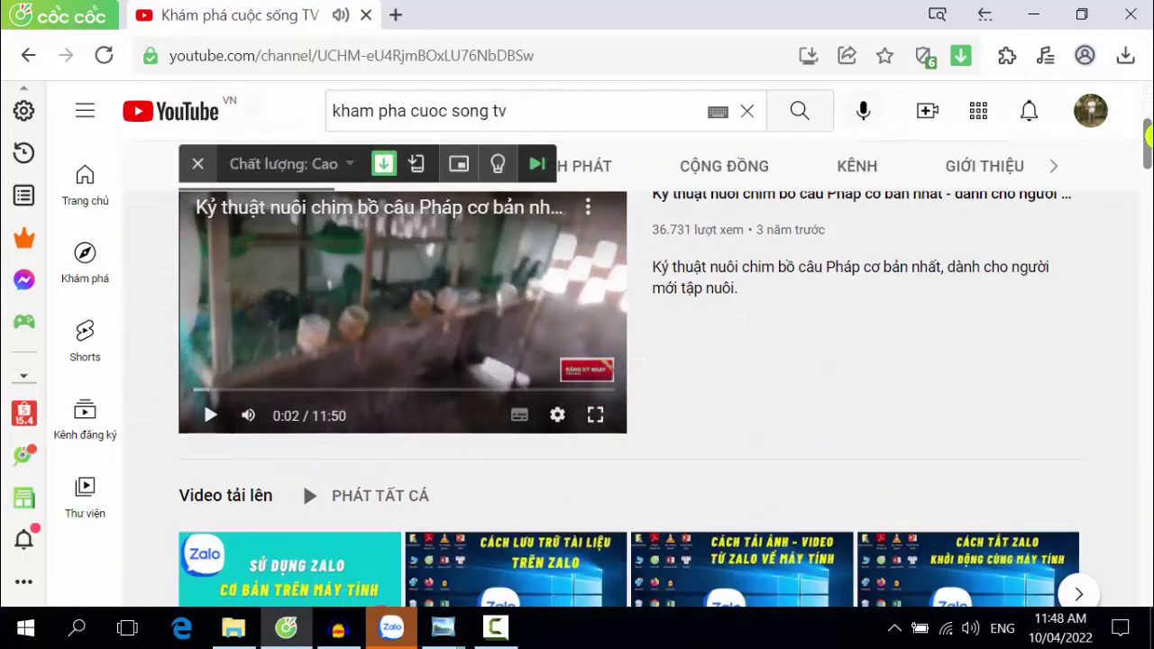
pyautogui.scroll(4, 302, 479)
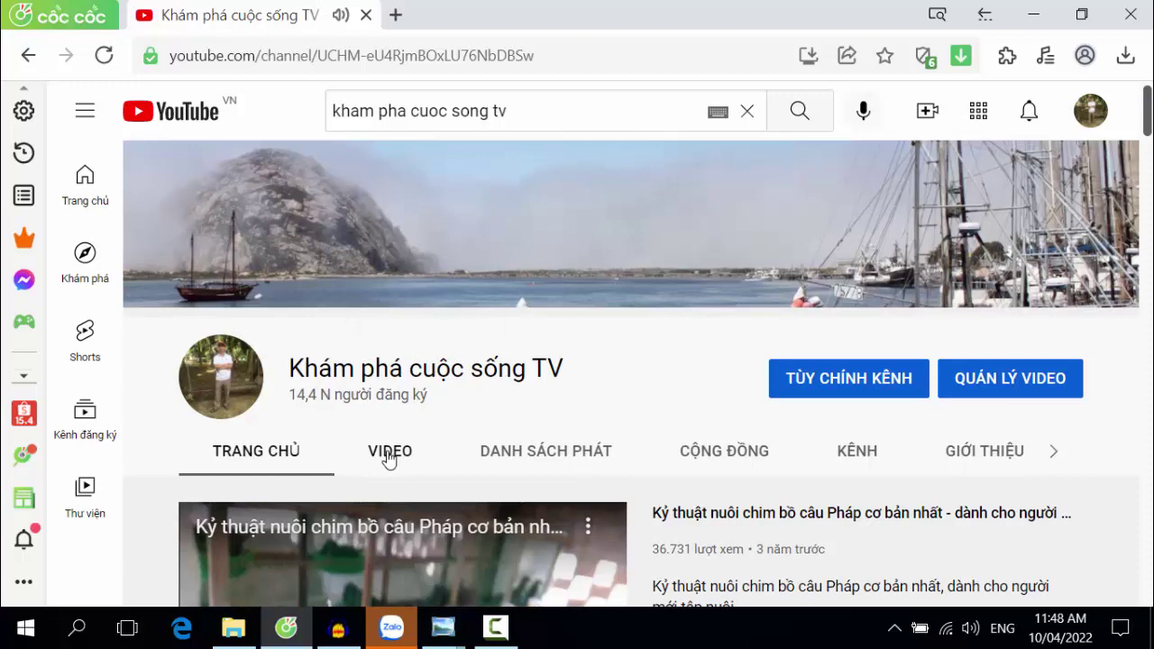
pyautogui.click(389, 455)
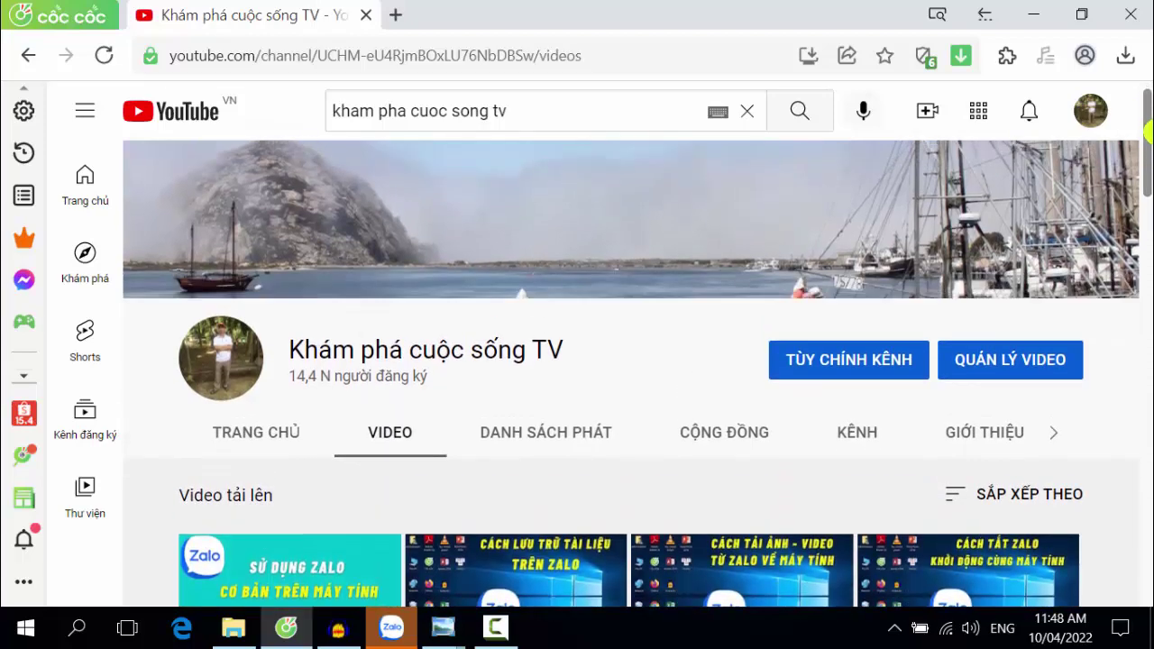
# Browse the channel's uploaded videos for the Zalo tutorials, from the newest uploads down to the older ones
pyautogui.moveTo(1146, 130); pyautogui.dragTo(1147, 199)
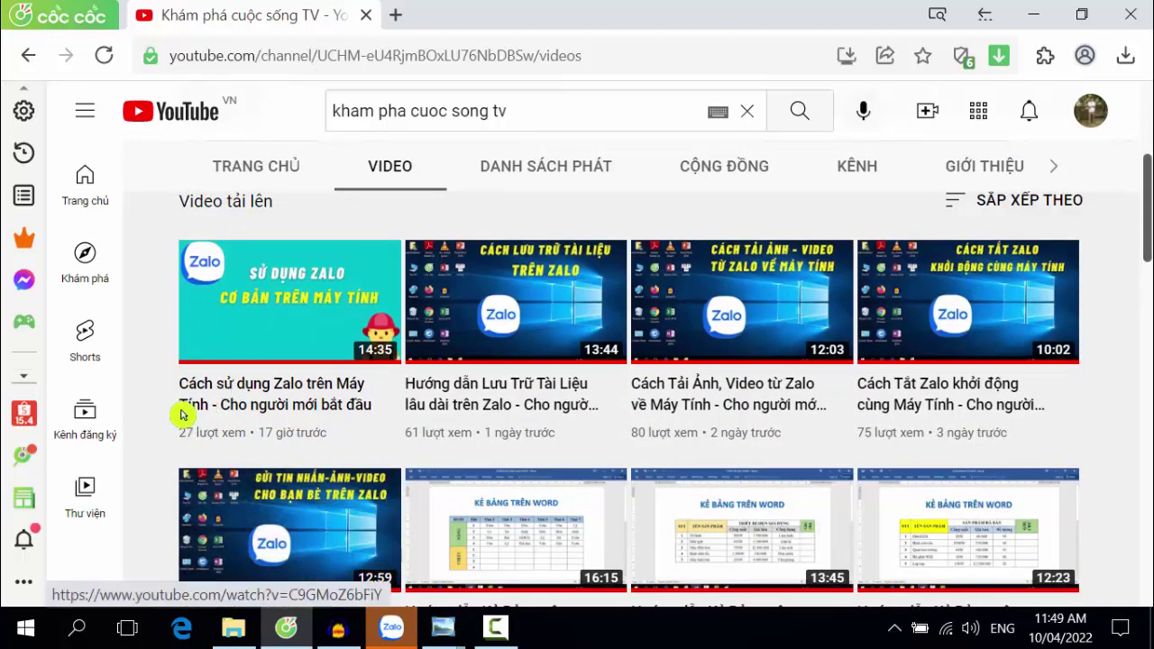
pyautogui.moveTo(195, 408)
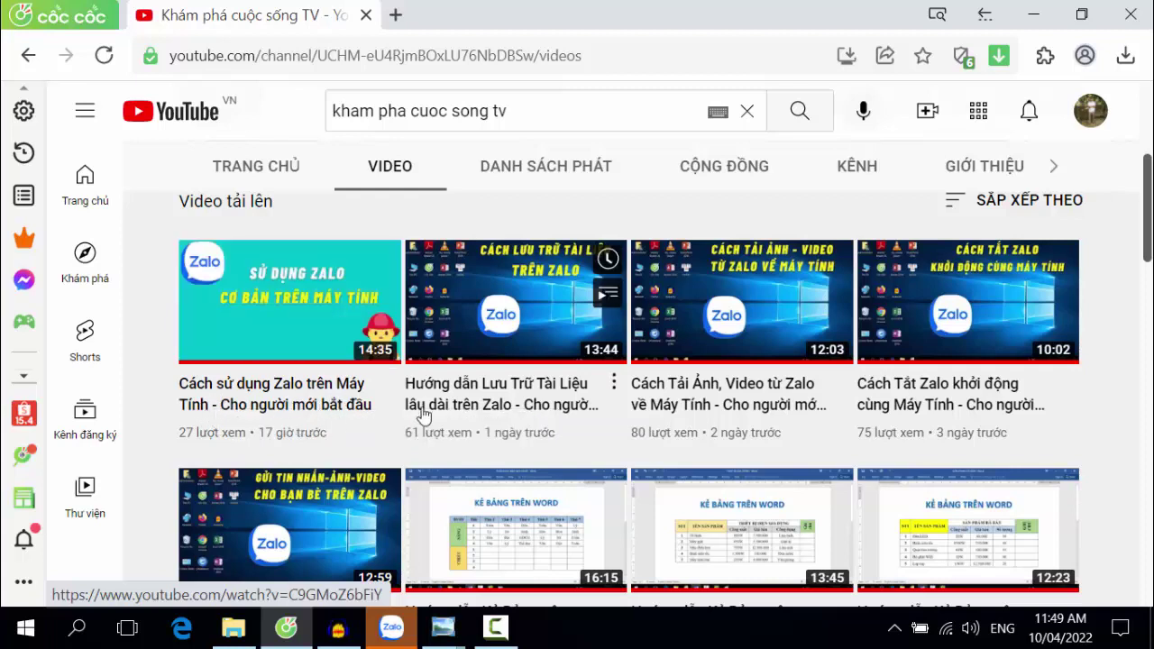
pyautogui.moveTo(413, 393)
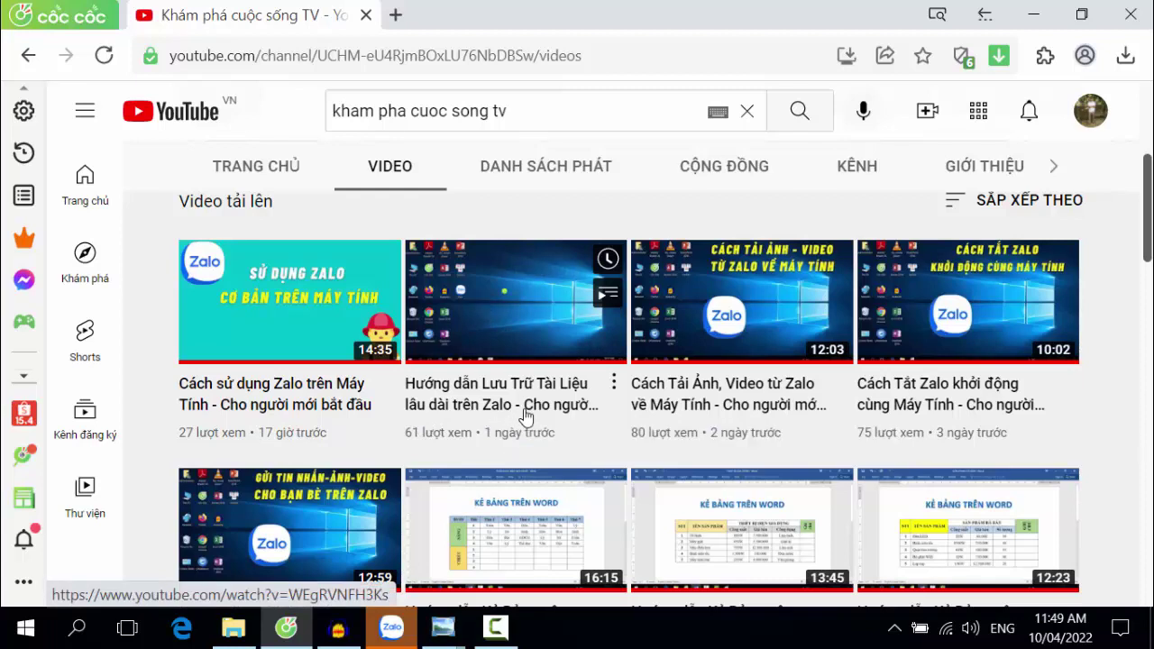
pyautogui.moveTo(664, 403)
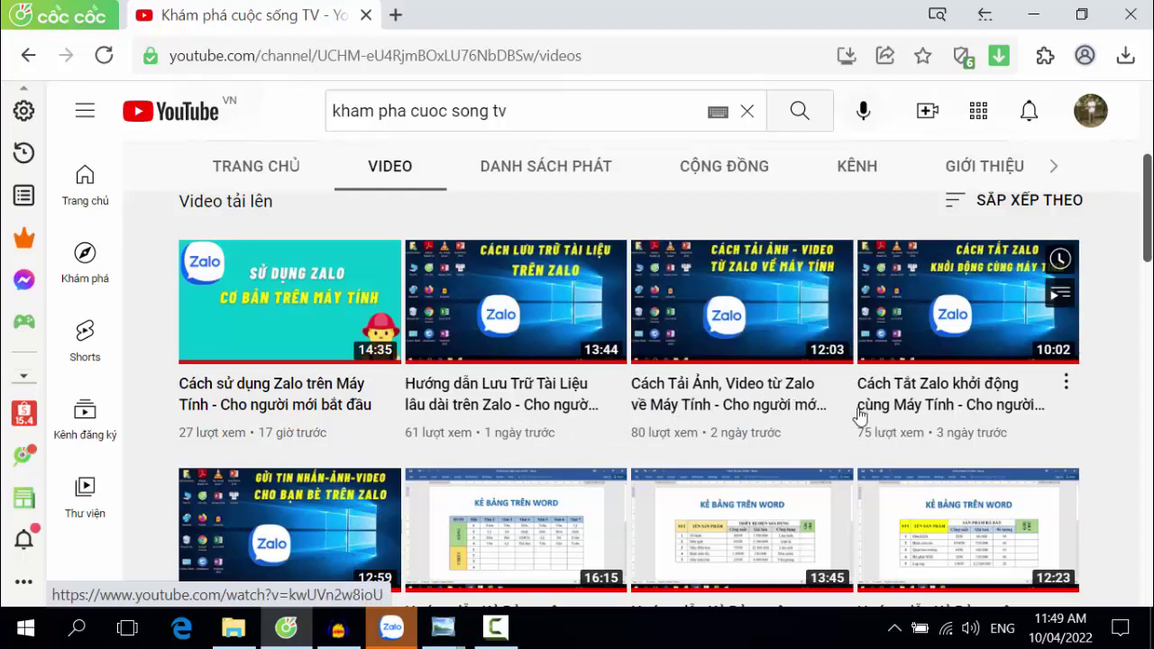
pyautogui.moveTo(924, 403)
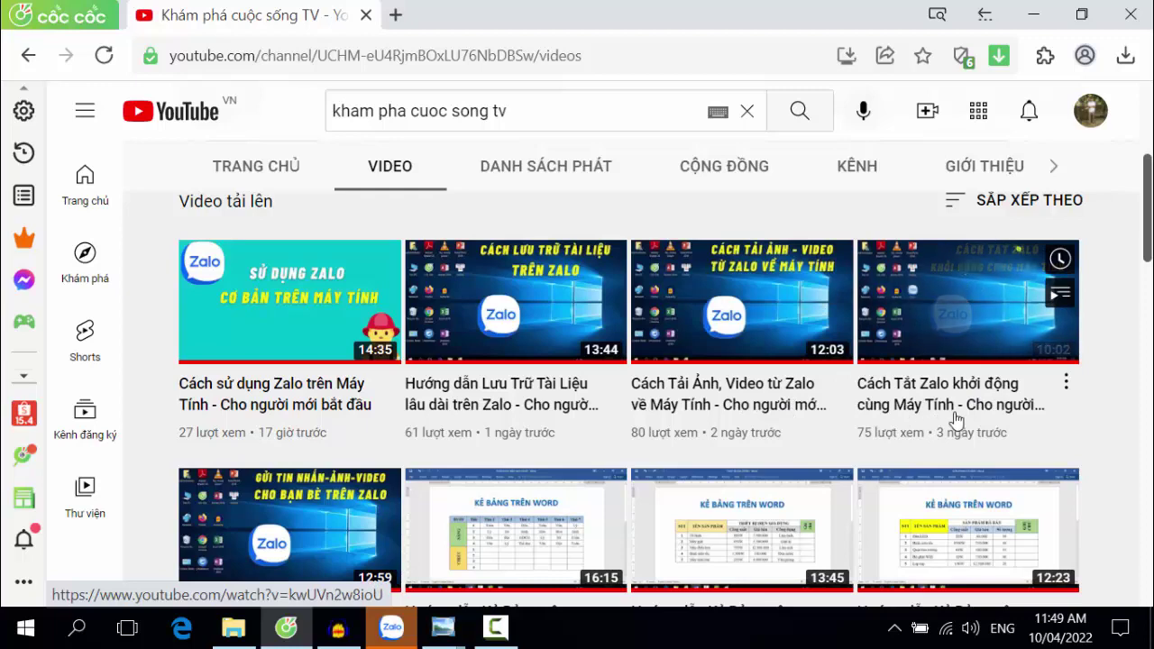
pyautogui.moveTo(1145, 220); pyautogui.dragTo(1148, 547)
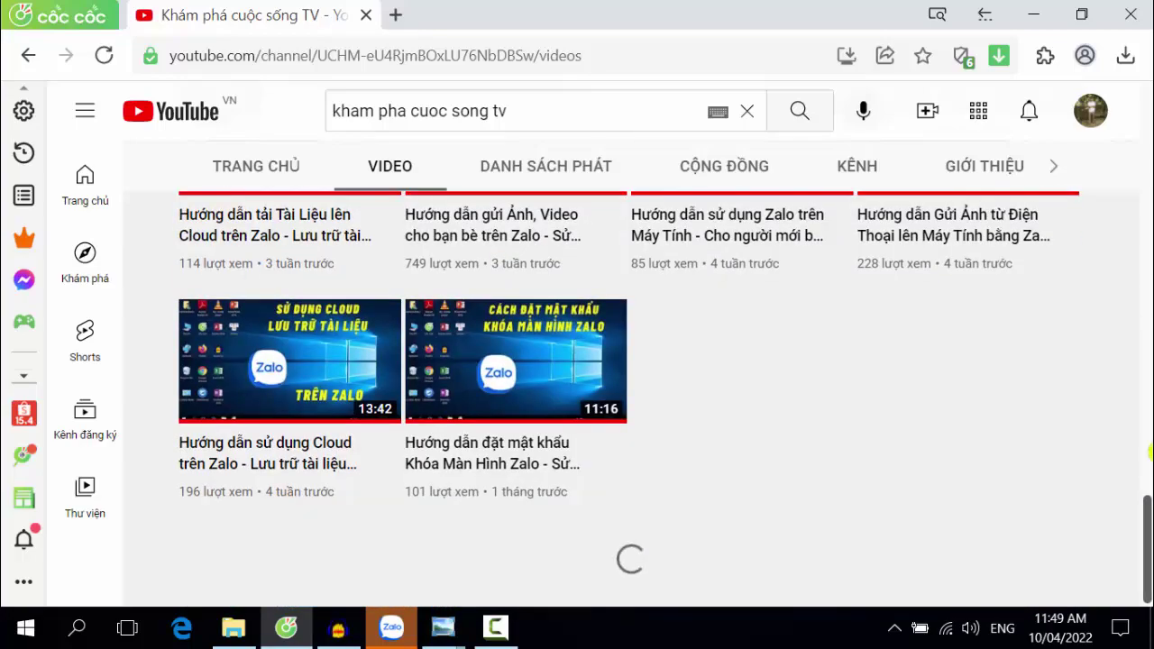